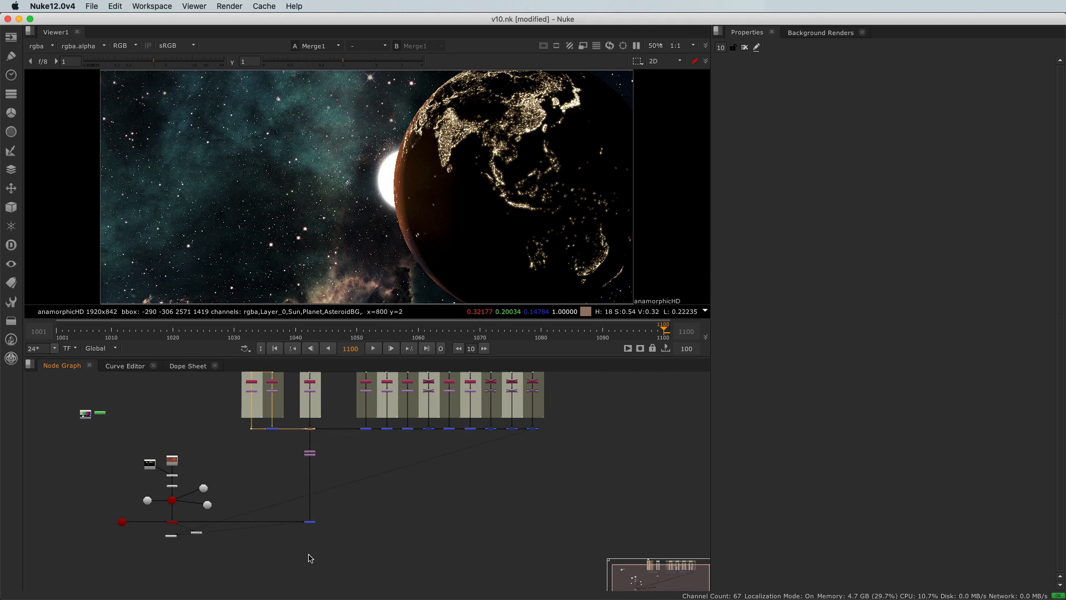
Add a Merge node after the last planet merge and line it up directly below that node
scroll(310, 558, "up", 2)
key("m")
scroll(310, 558, "up", 2)
left_click_drag(311, 552, 312, 549)
left_click_drag(314, 487, 313, 476)
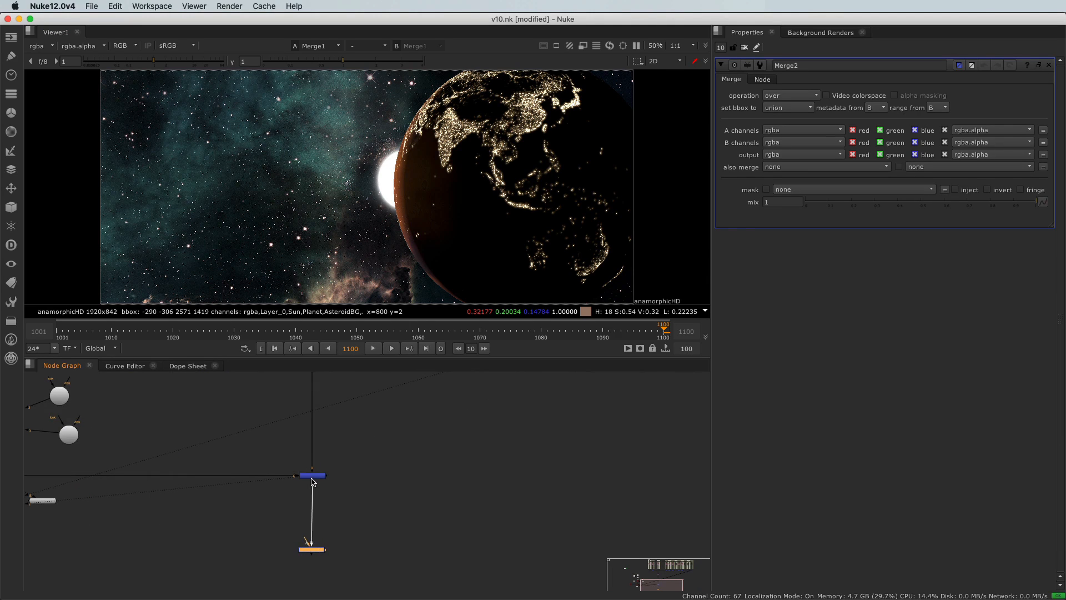
Connect the new merge's A input to the Crop node of the AsteroidBG layer
scroll(313, 551, "up", 2)
left_click(304, 539)
middle_click_drag(516, 377, 483, 435)
scroll(481, 433, "down", 2)
middle_click_drag(472, 383, 399, 492)
middle_click_drag(381, 375, 378, 542)
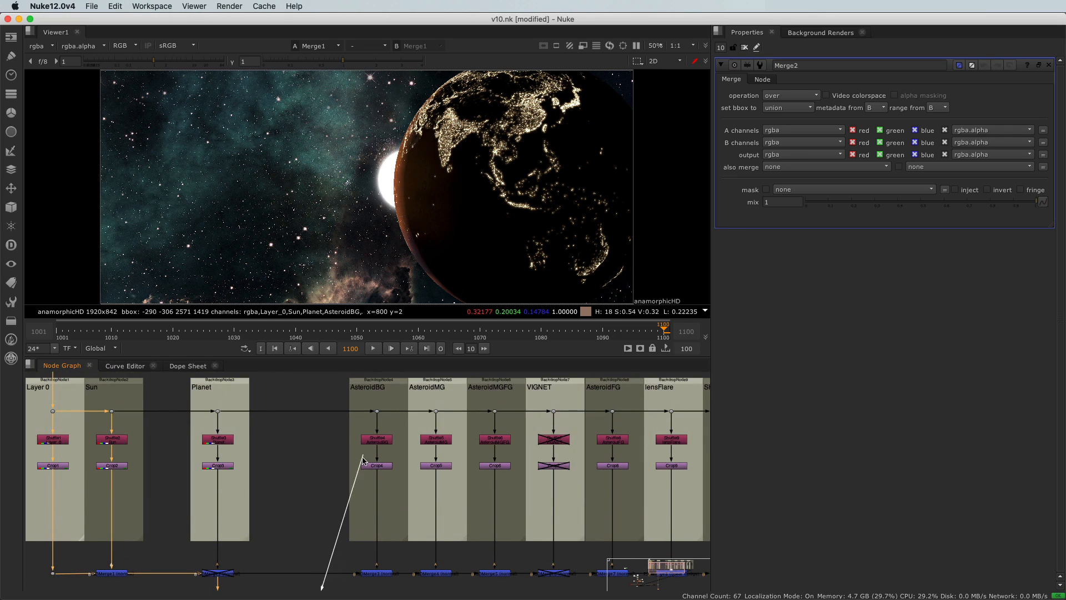
left_click(376, 466)
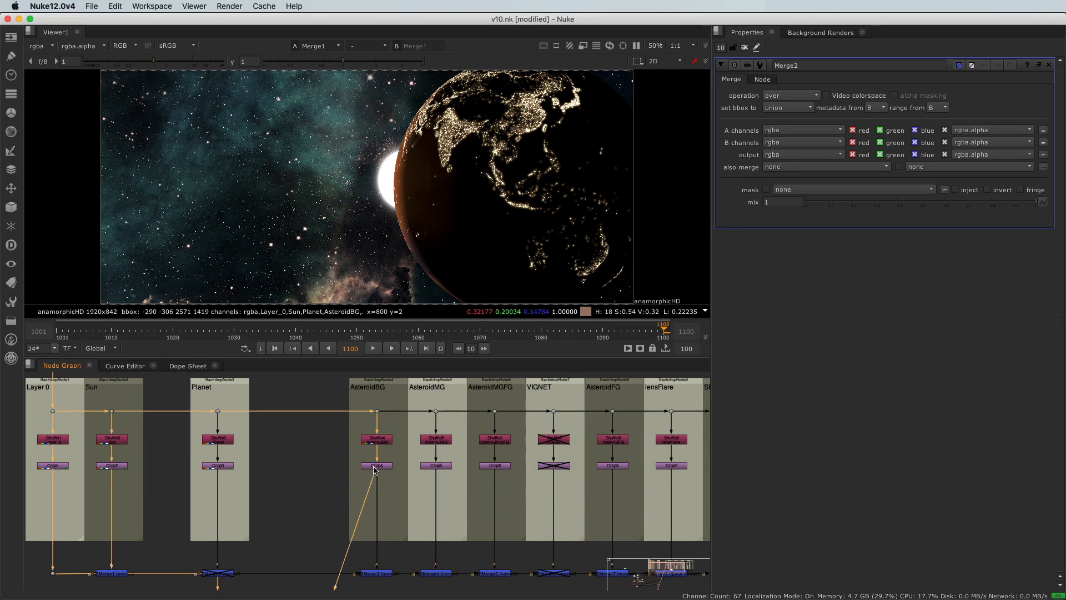
Display the output of the new asteroid merge in the viewer
scroll(263, 458, "down", 5)
middle_click_drag(238, 534, 299, 376)
left_click_drag(282, 491, 318, 503)
key("1")
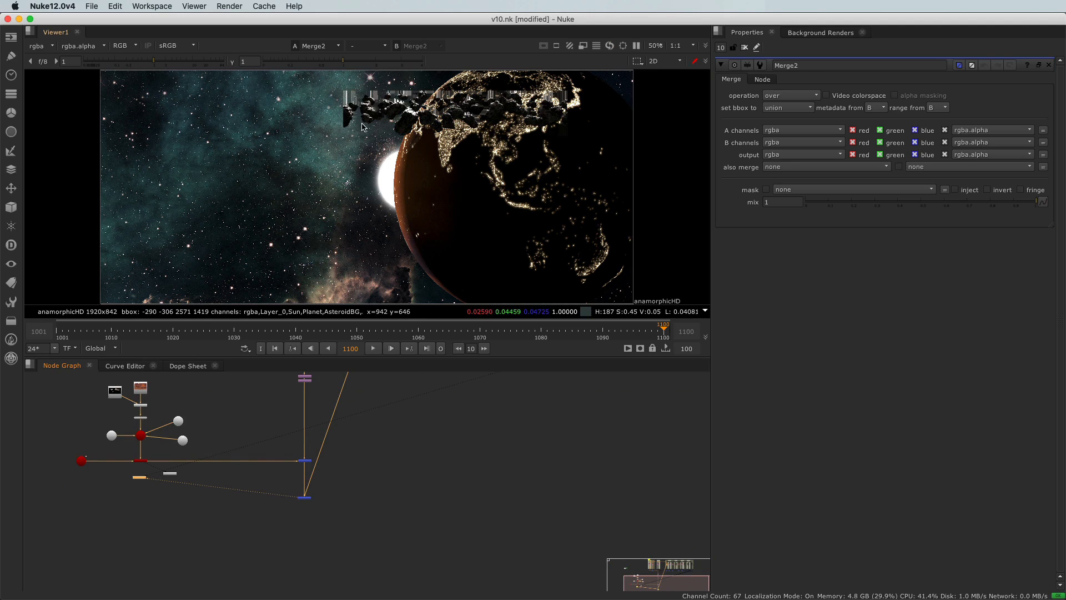
Duplicate the planet branch's Transform and Reformat pair and insert the copy between the AsteroidBG Crop and the new merge
middle_click_drag(357, 421, 333, 500)
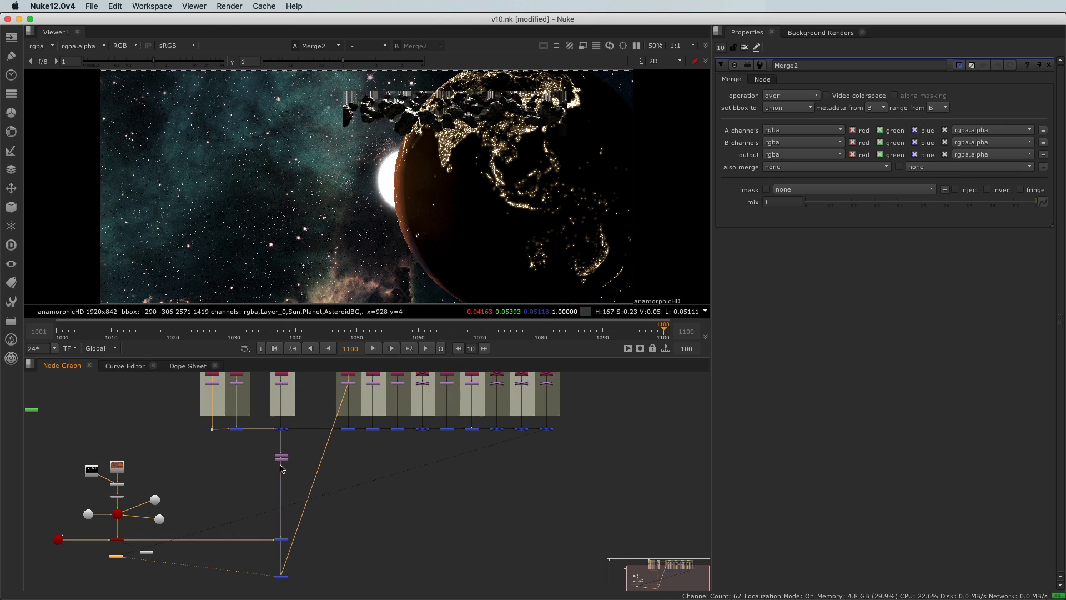
scroll(281, 467, "up", 3)
scroll(281, 468, "up", 2)
left_click_drag(242, 422, 310, 467)
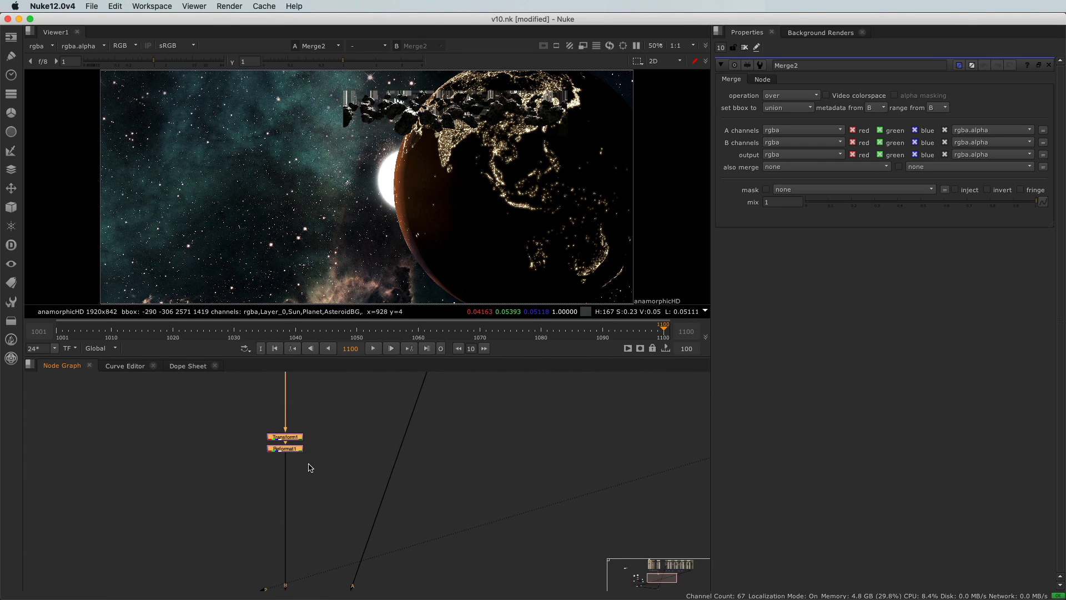
key("super+v")
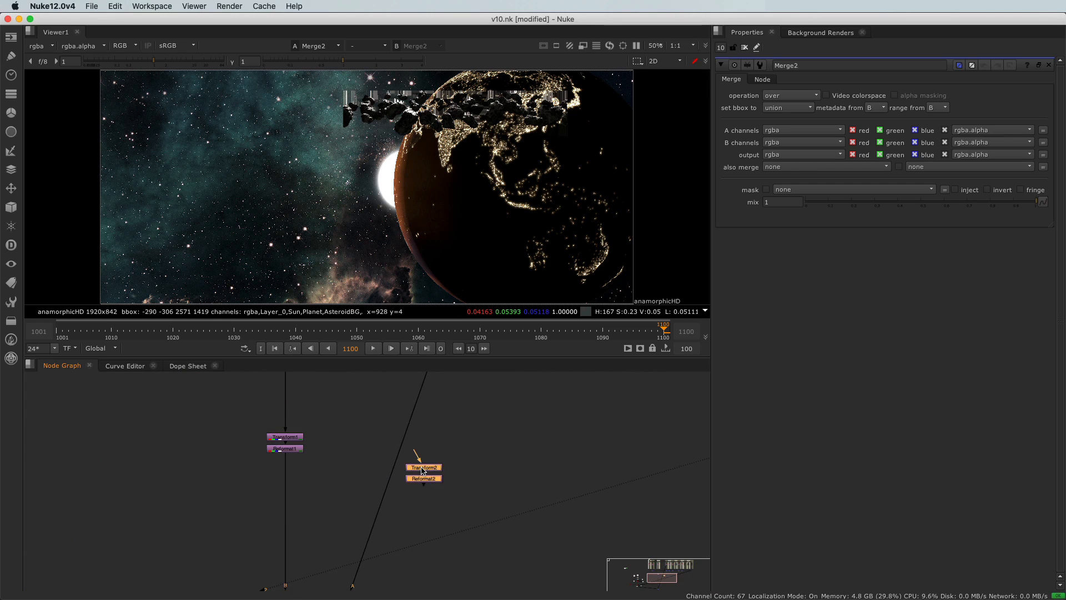
scroll(422, 470, "down", 4)
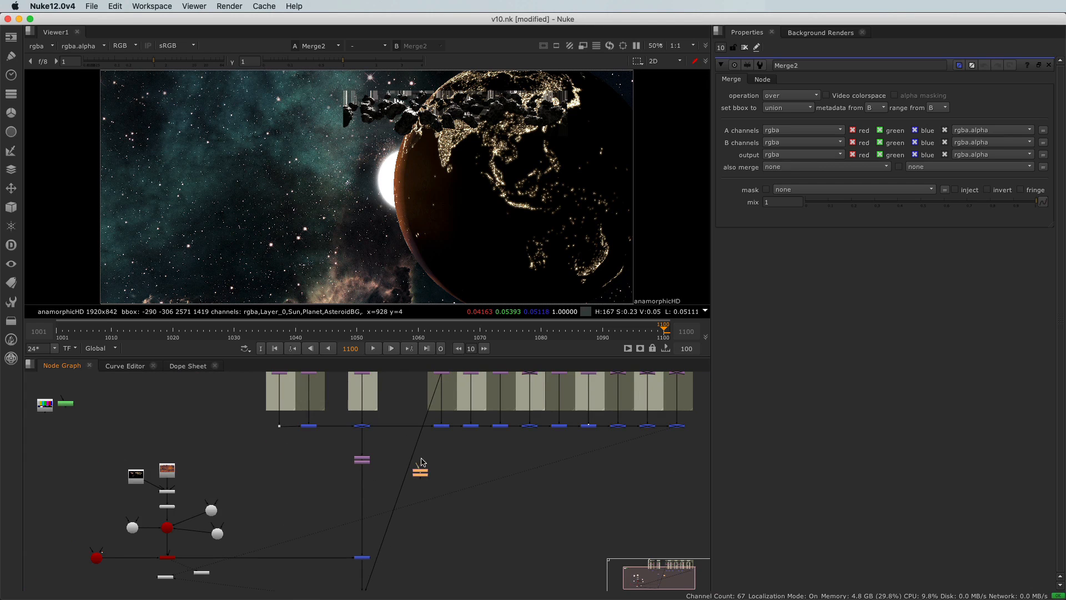
mouse_move(421, 465)
left_mouse_down()
mouse_move(451, 390)
mouse_move(444, 376)
mouse_move(422, 472)
left_mouse_up()
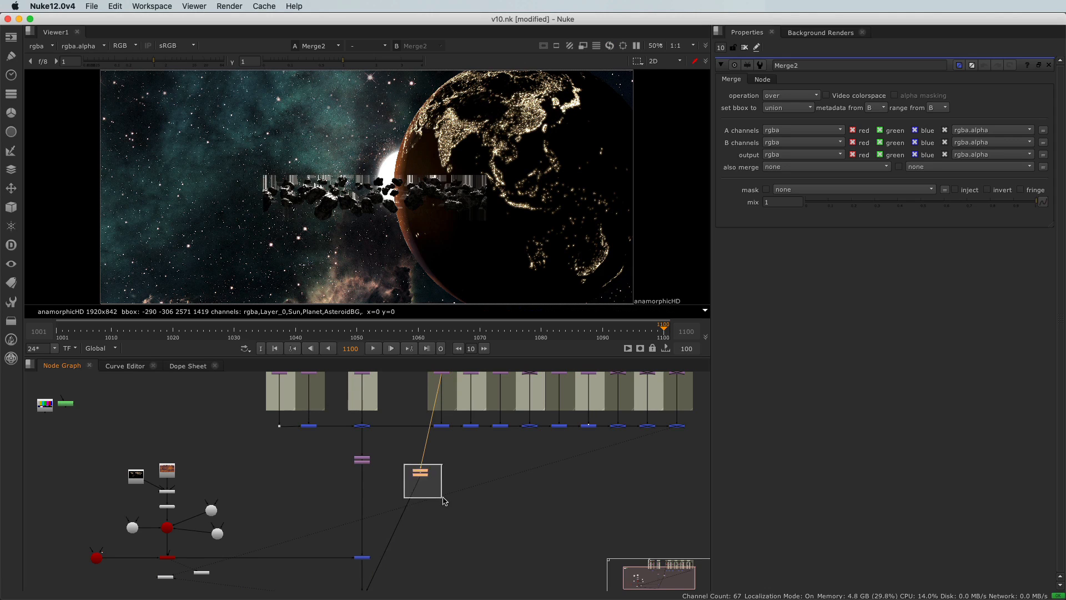
Move the duplicated Transform and Reformat pair below the AsteroidBG column, level with the new merge
left_click_drag(422, 479, 449, 534)
middle_click_drag(449, 534, 448, 447)
left_click_drag(448, 447, 440, 512)
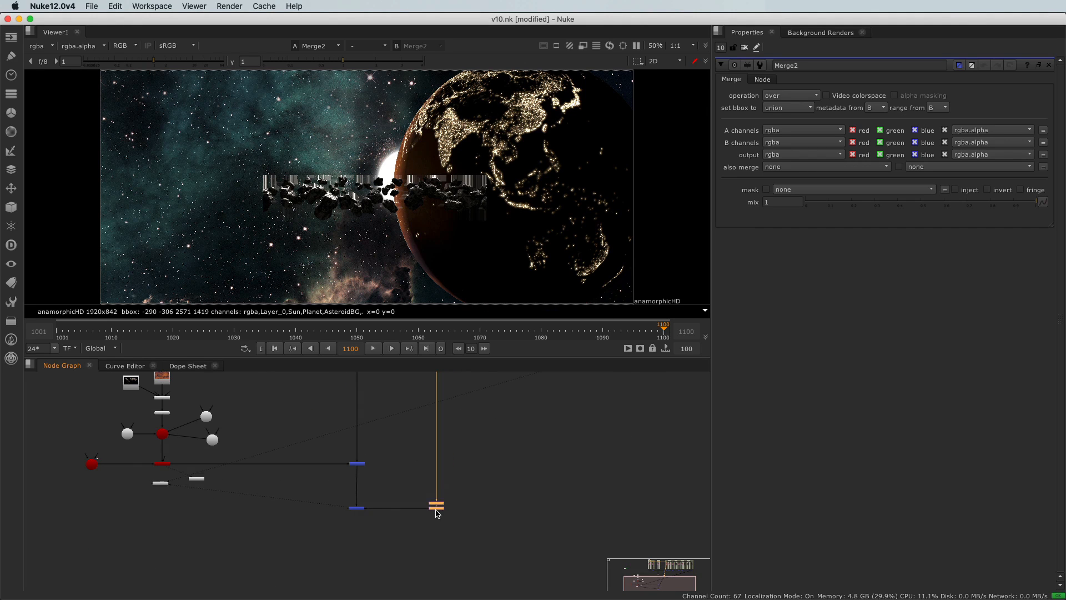
Inspect the edges of the merged asteroids against the starfield, sun and planet up close
scroll(357, 185, "up", 2)
scroll(357, 186, "up", 2)
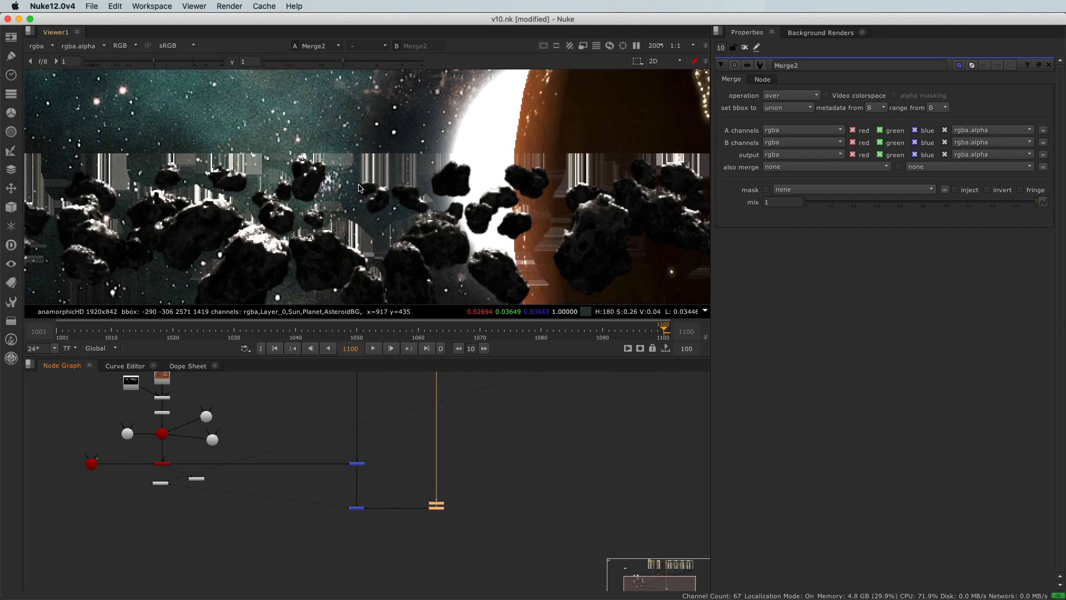
scroll(358, 188, "up", 1)
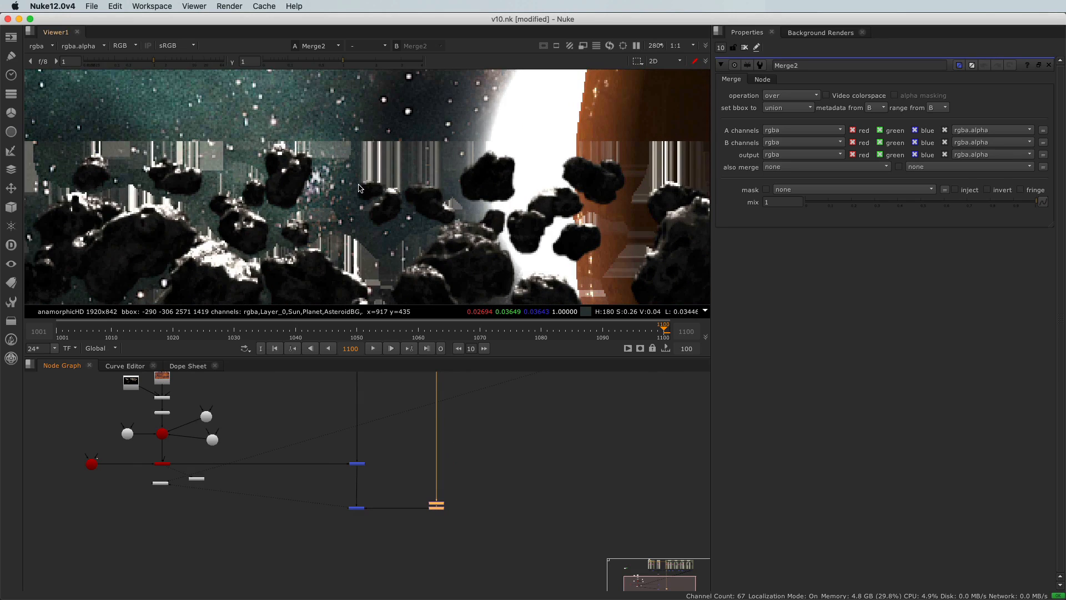
scroll(358, 188, "down", 4)
scroll(393, 425, "down", 3)
View the Sun layer's Crop output, followed by the result of its PSDMerge over the background
scroll(392, 416, "up", 6)
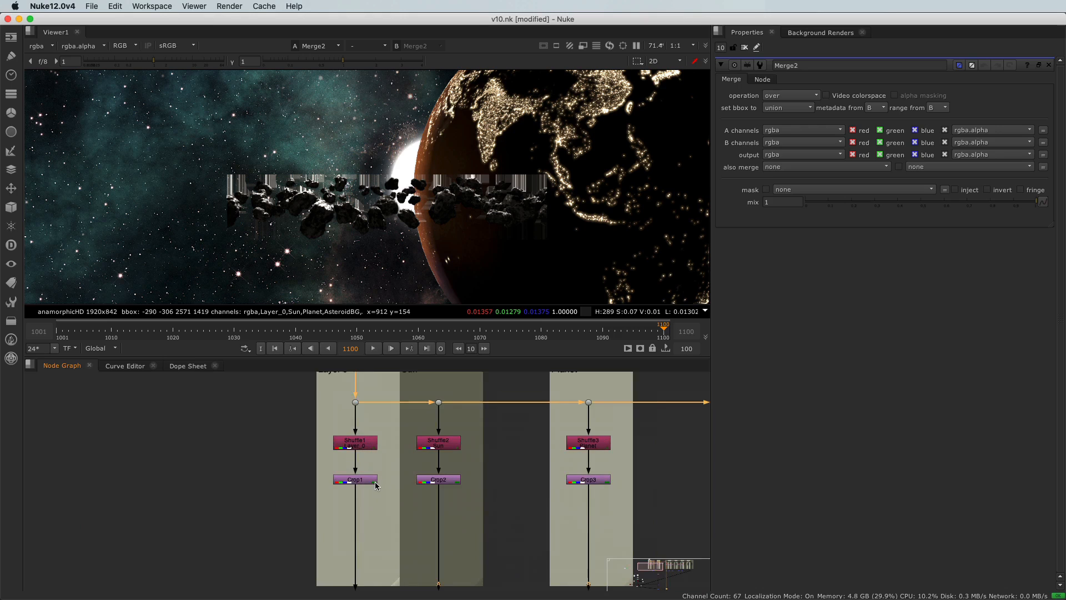
left_click(433, 480)
key("1")
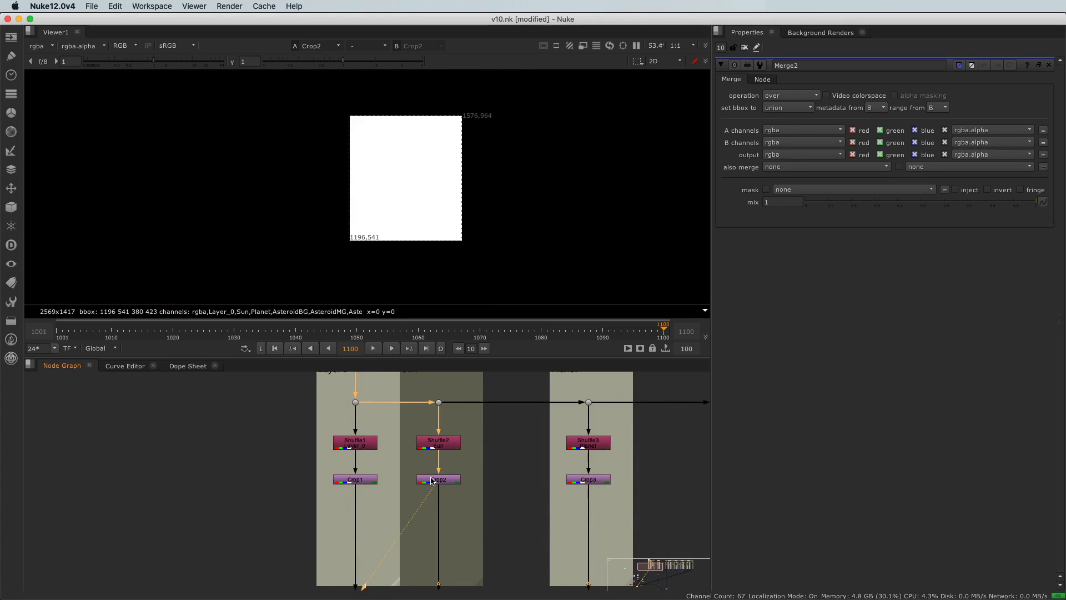
scroll(429, 479, "down", 3)
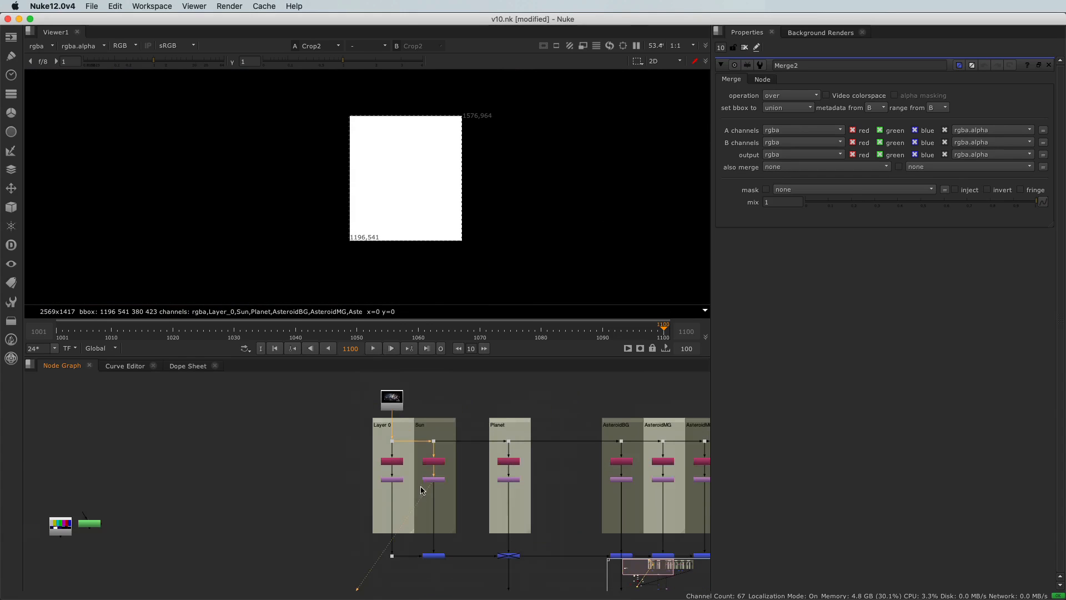
middle_click_drag(419, 491, 402, 437)
scroll(402, 475, "up", 3)
left_click_drag(386, 497, 465, 541)
key("1")
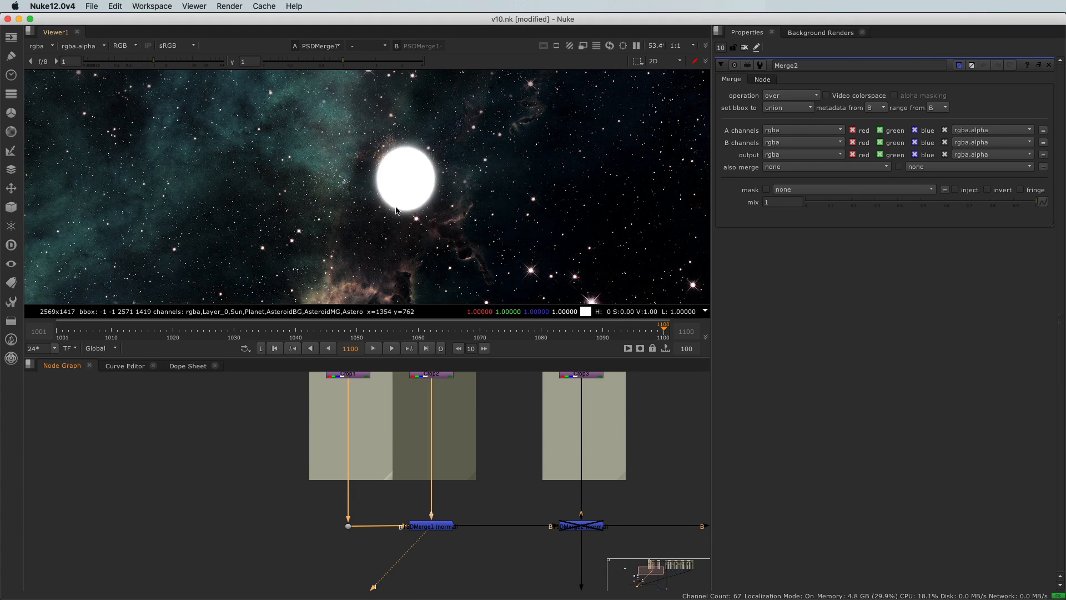
View the Planet layer's Crop and its PSDMerge, temporarily enabling the merge to compare the composite
middle_click_drag(478, 461, 405, 505)
left_click(506, 420)
key("1")
scroll(443, 228, "down", 3)
middle_click_drag(491, 544, 426, 437)
left_click_drag(467, 480, 487, 491)
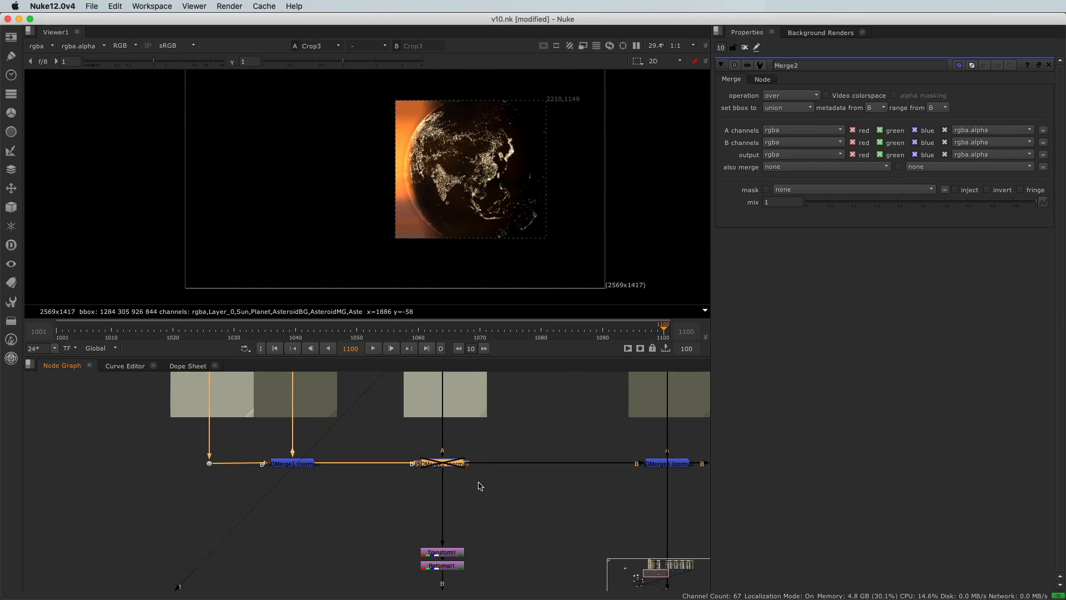
key("1")
key("d")
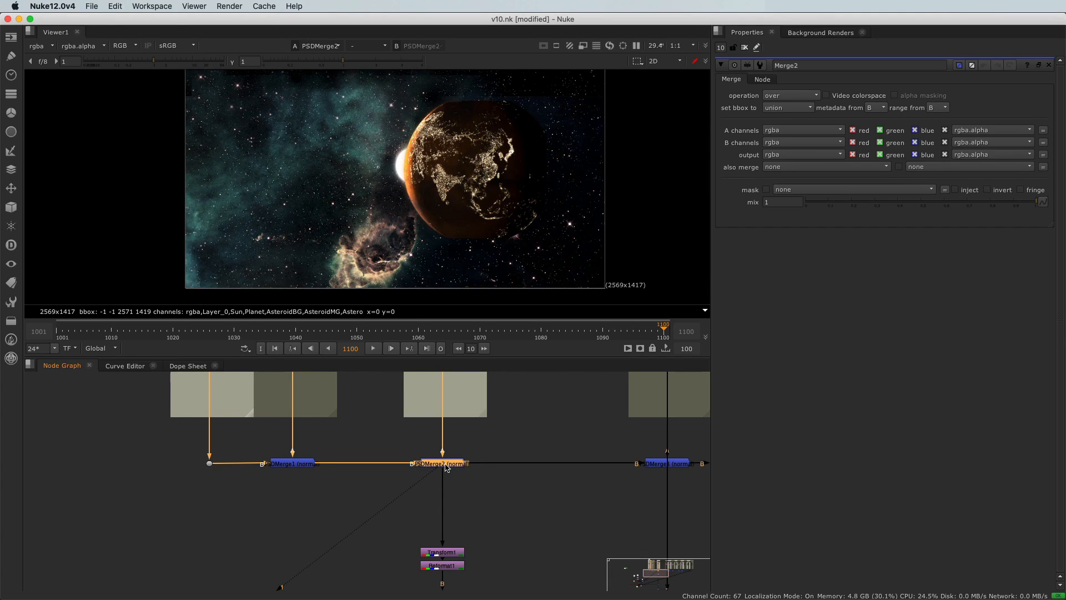
key("d")
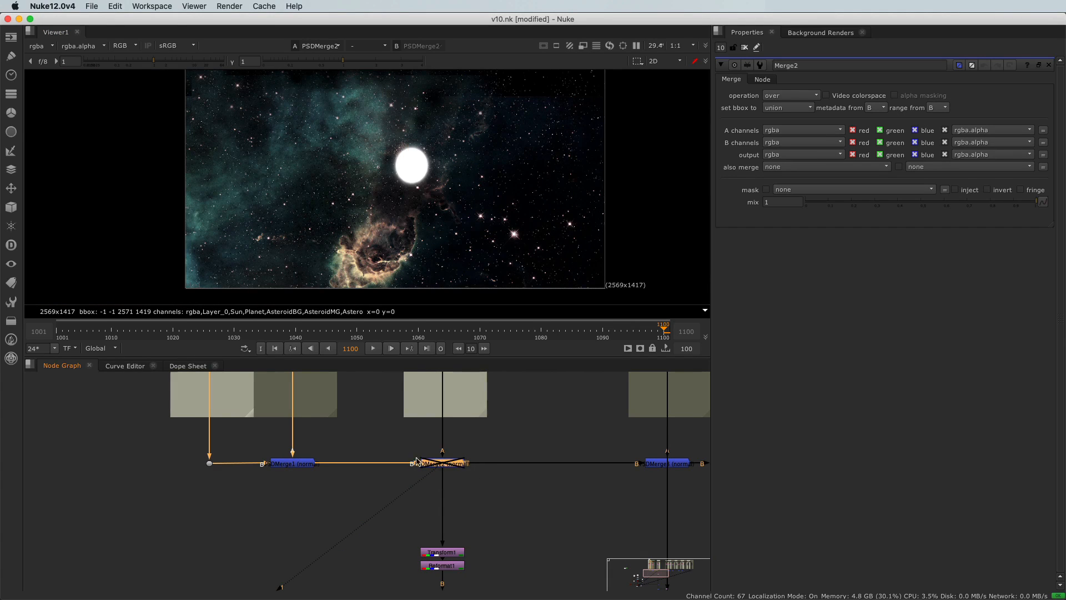
Display the AsteroidBG layer's Shuffle node output in the viewer
scroll(411, 454, "down", 2)
middle_click_drag(383, 442, 423, 494)
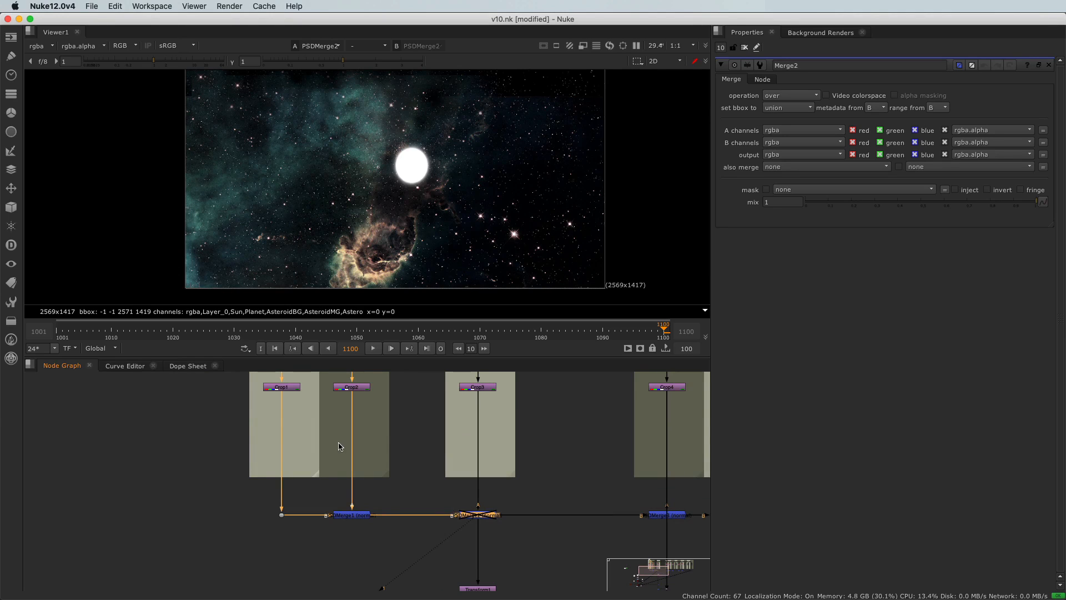
middle_click_drag(340, 446, 331, 494)
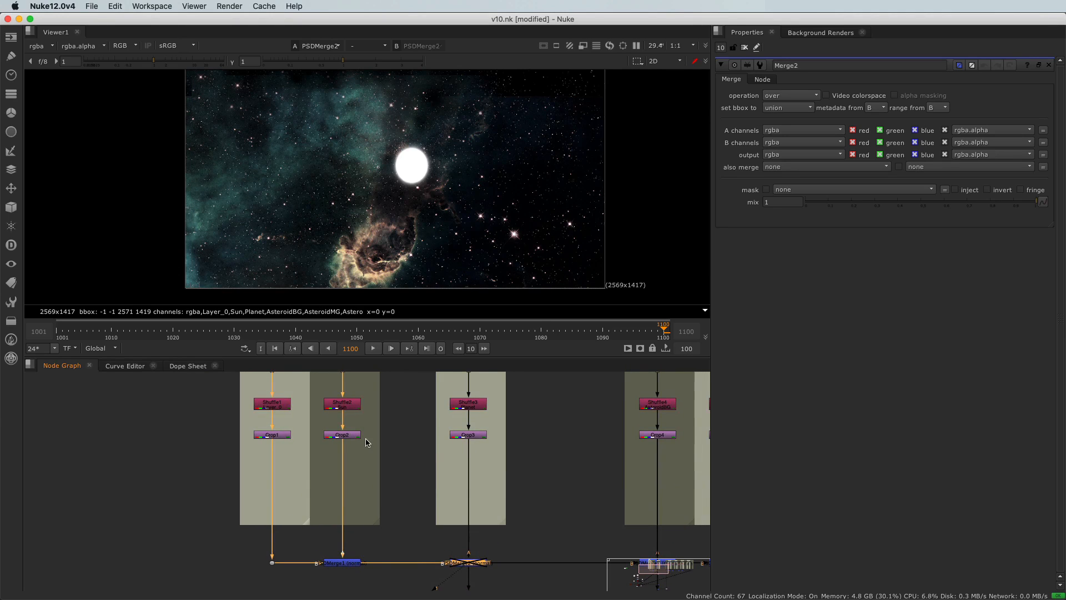
scroll(360, 440, "down", 2)
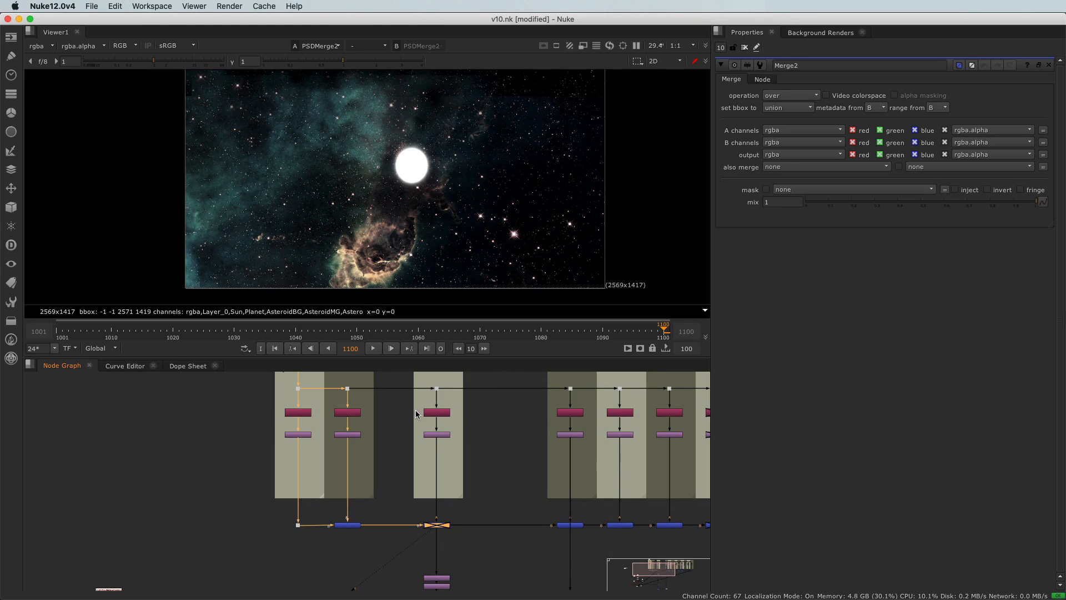
left_click(326, 406)
left_click_drag(532, 405, 593, 426)
key("1")
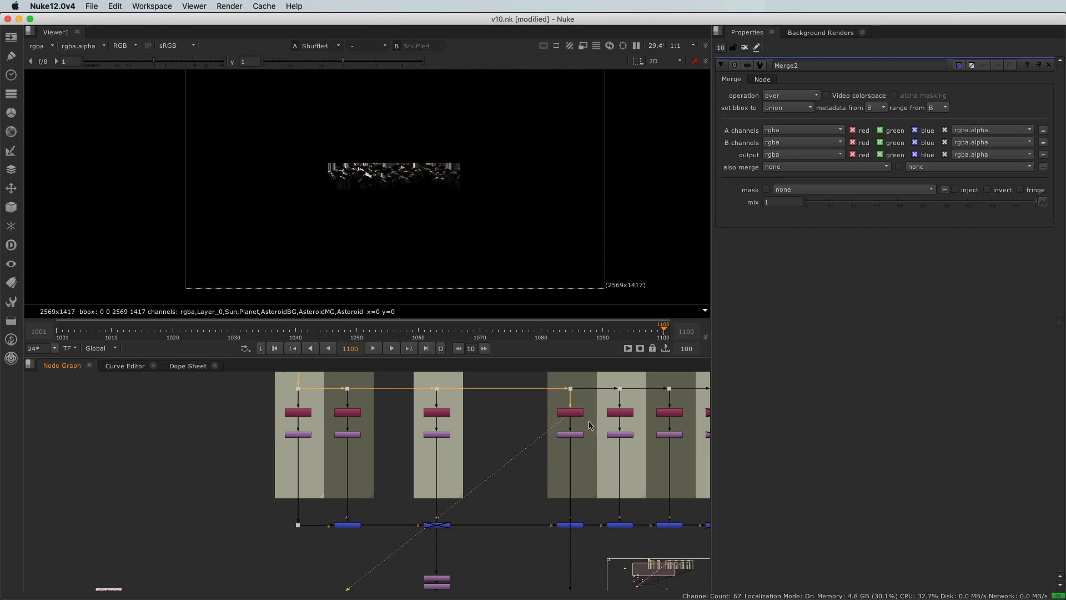
Examine the AsteroidBG layer up close, comparing its RGB image with its alpha channel
scroll(387, 169, "up", 2)
scroll(387, 169, "up", 5)
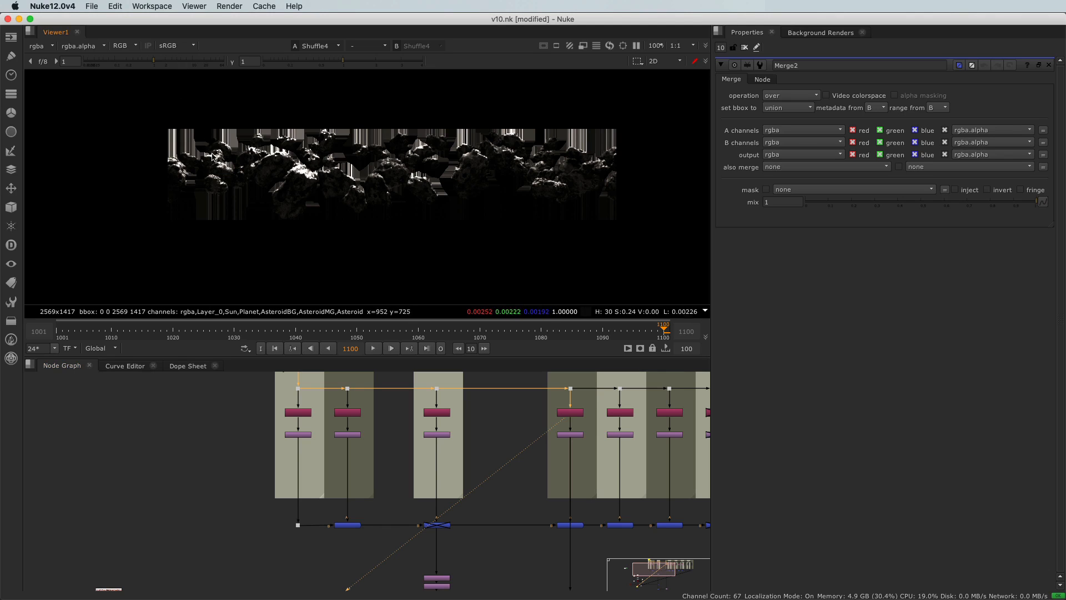
key("a")
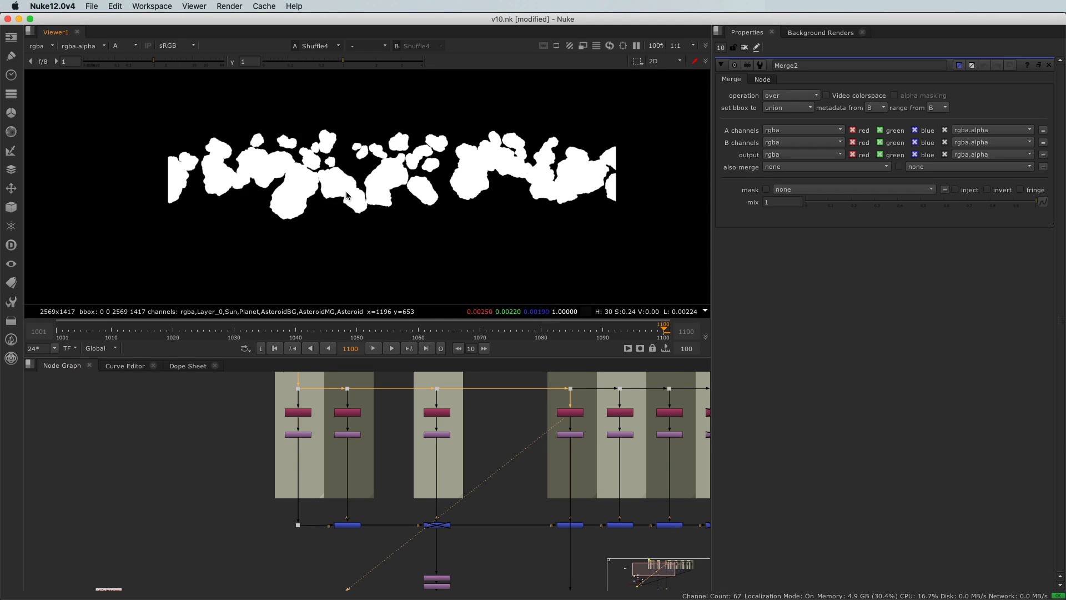
key("a")
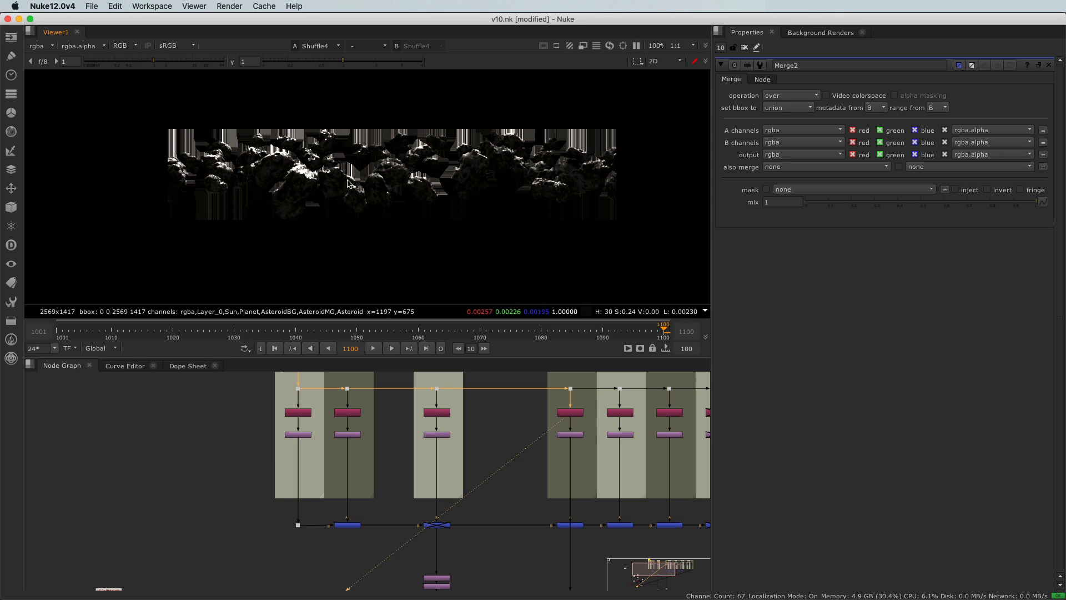
Display the ColorBars node in the viewer and fit the whole frame into view
scroll(155, 452, "down", 5)
scroll(205, 456, "up", 3)
scroll(206, 457, "up", 4)
left_click(273, 417)
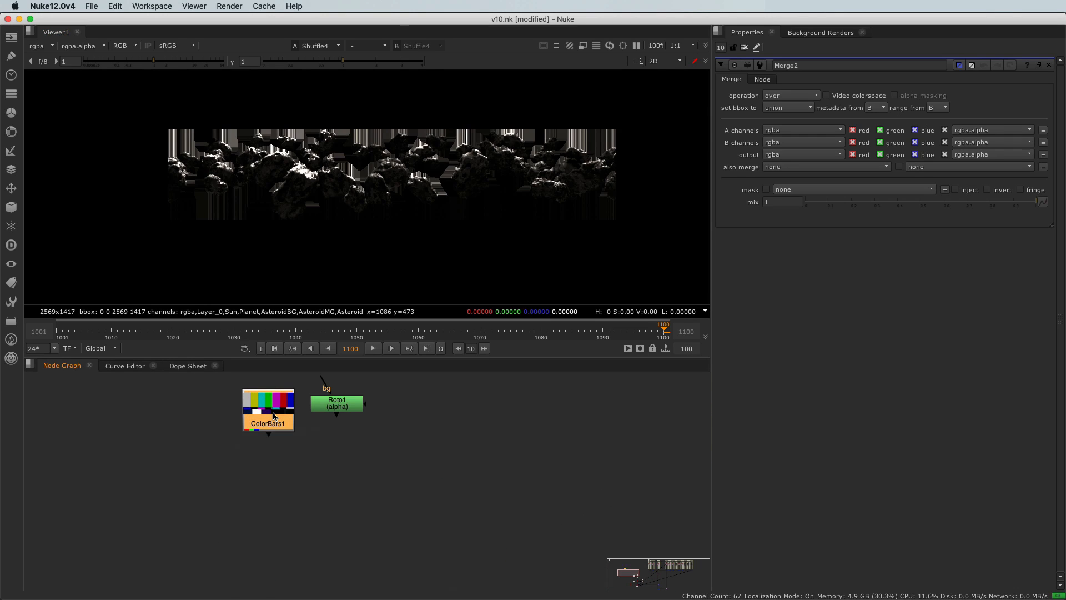
key("1")
scroll(313, 224, "down", 5)
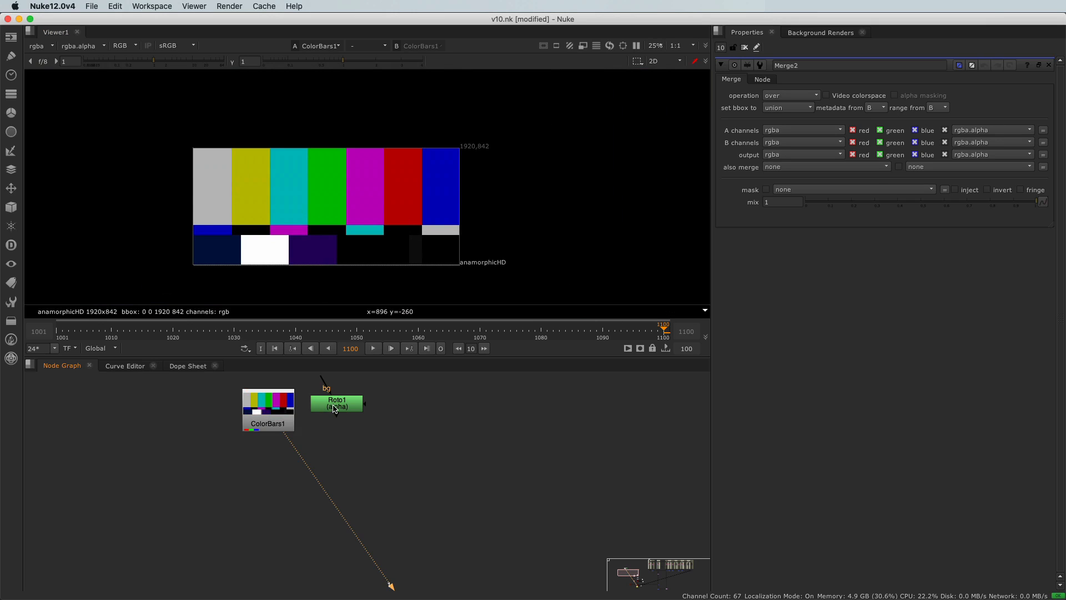
Open the Roto node's properties and view its output, comparing the RGB and alpha of the ellipse shape
left_click_drag(335, 409, 352, 412)
double_click(353, 412)
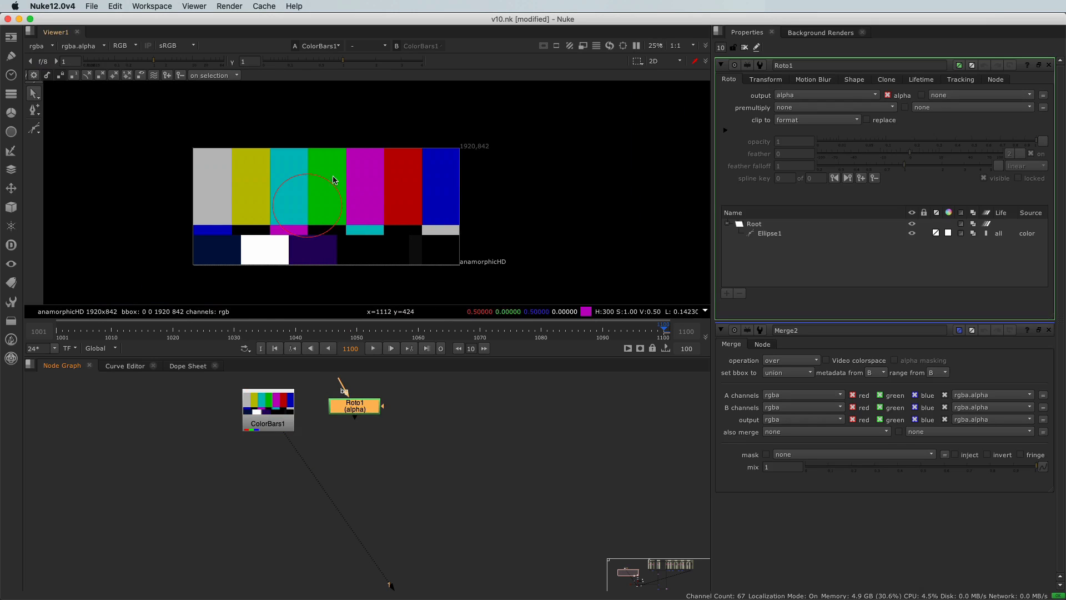
key("1")
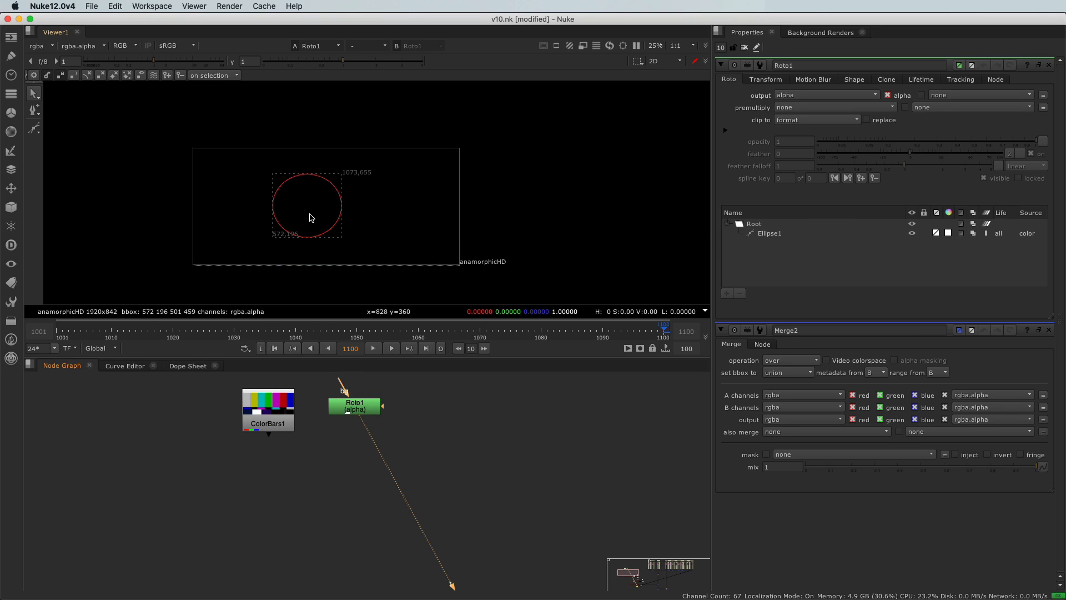
key("a")
key("a")
key("a")
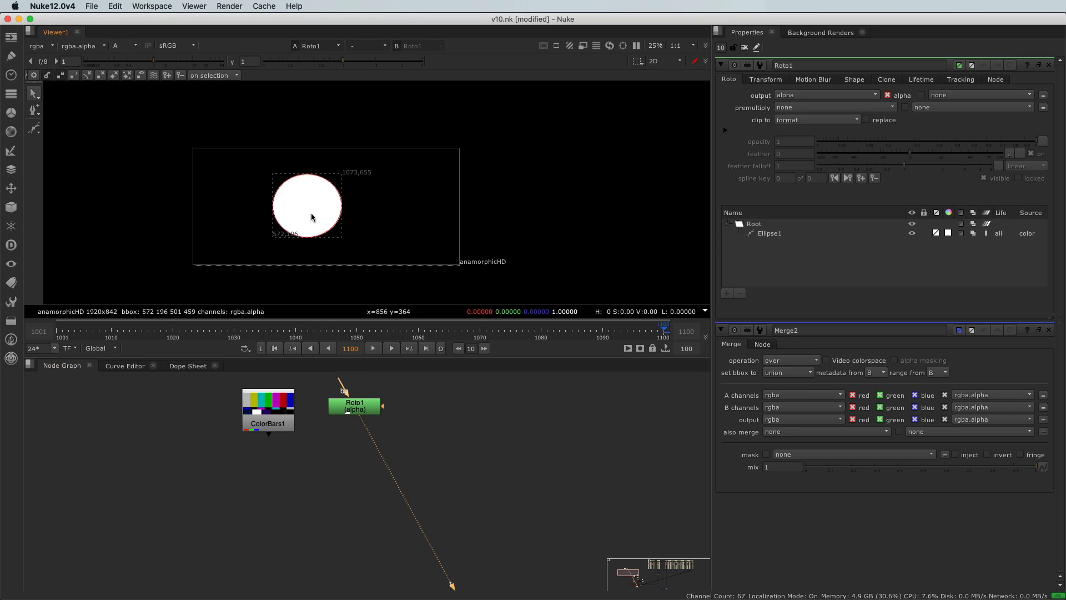
key("a")
Close the open node properties and add a Copy node with input A from the Roto and input B from the ColorBars
left_click(745, 48)
left_click(288, 495)
key("k")
left_click_drag(303, 473, 350, 410)
left_click_drag(296, 500, 268, 419)
left_click_drag(354, 414, 428, 443)
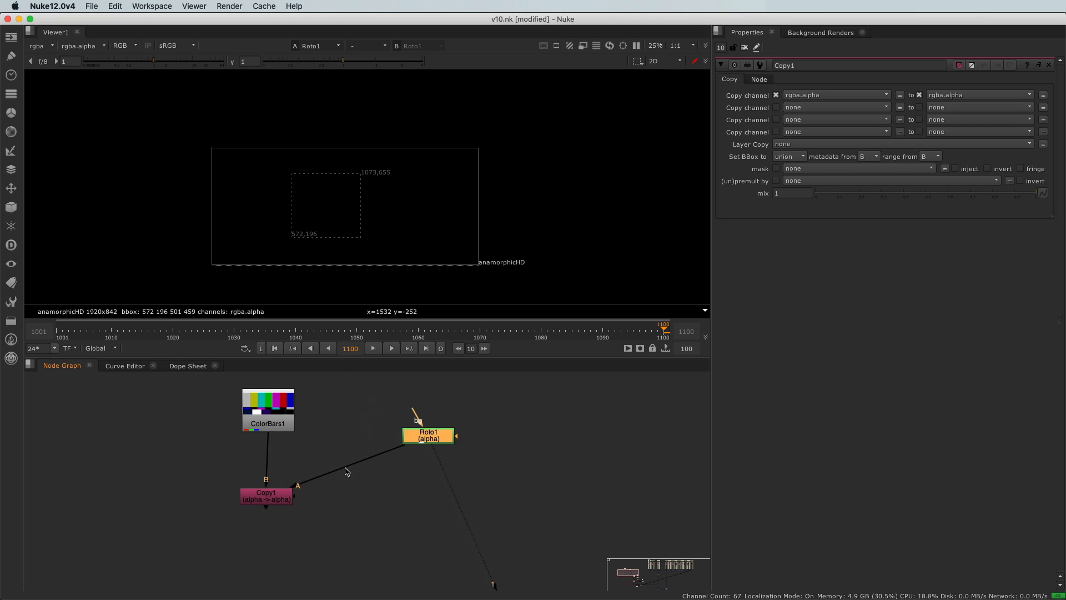
left_click_drag(280, 501, 283, 498)
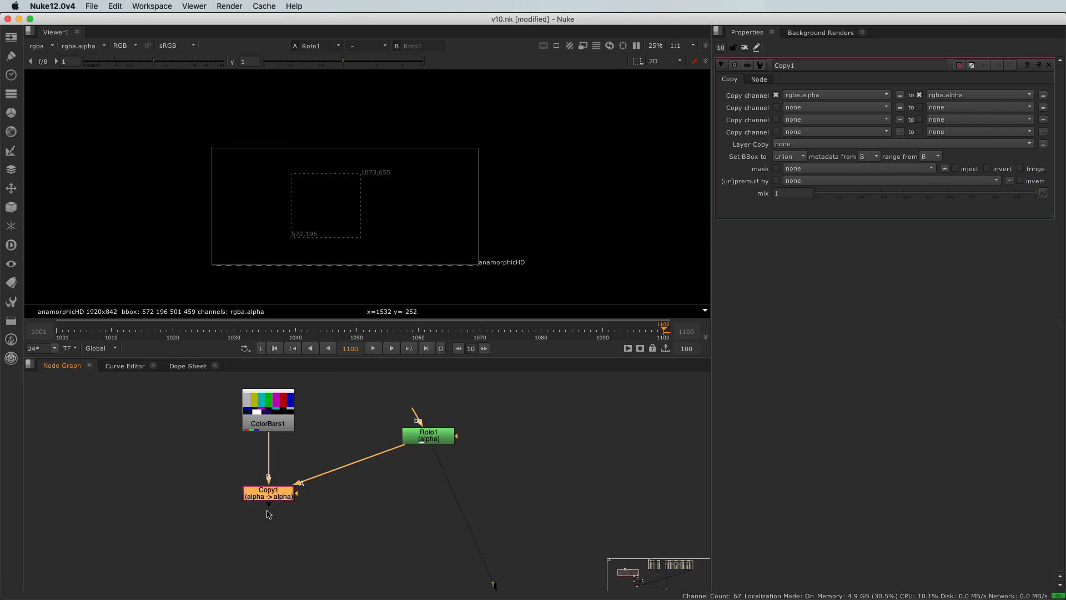
View the Copy node's output and compare its RGB image with its alpha channel
key("1")
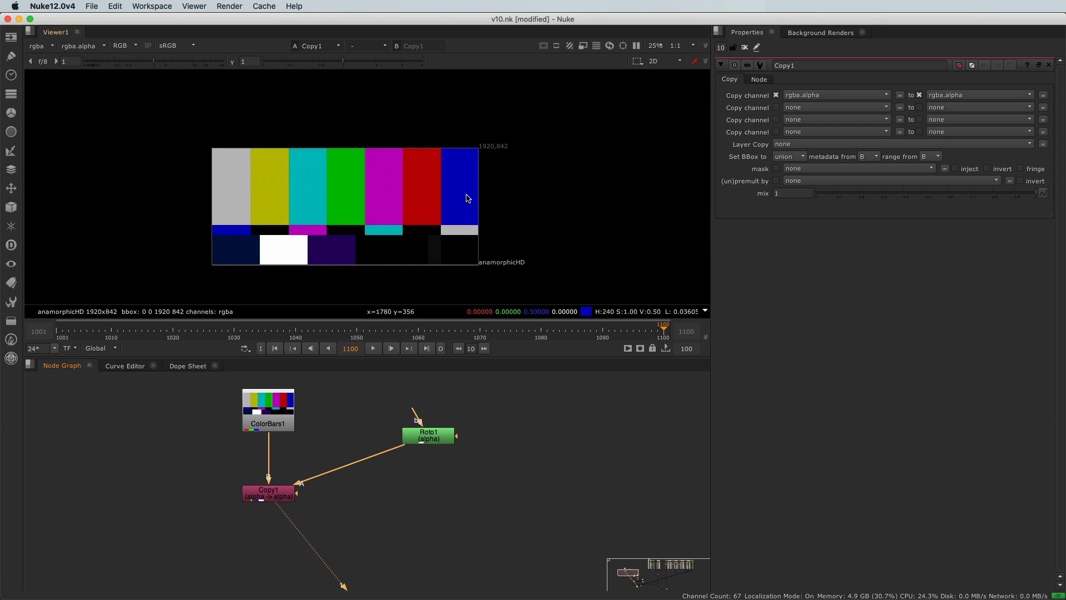
left_click(115, 50)
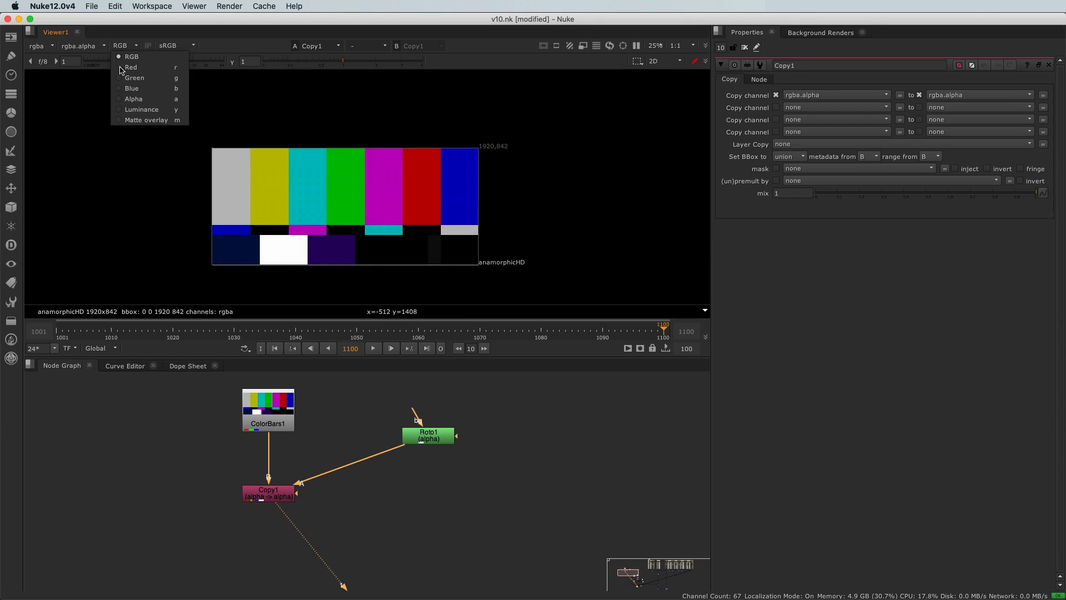
left_click(125, 98)
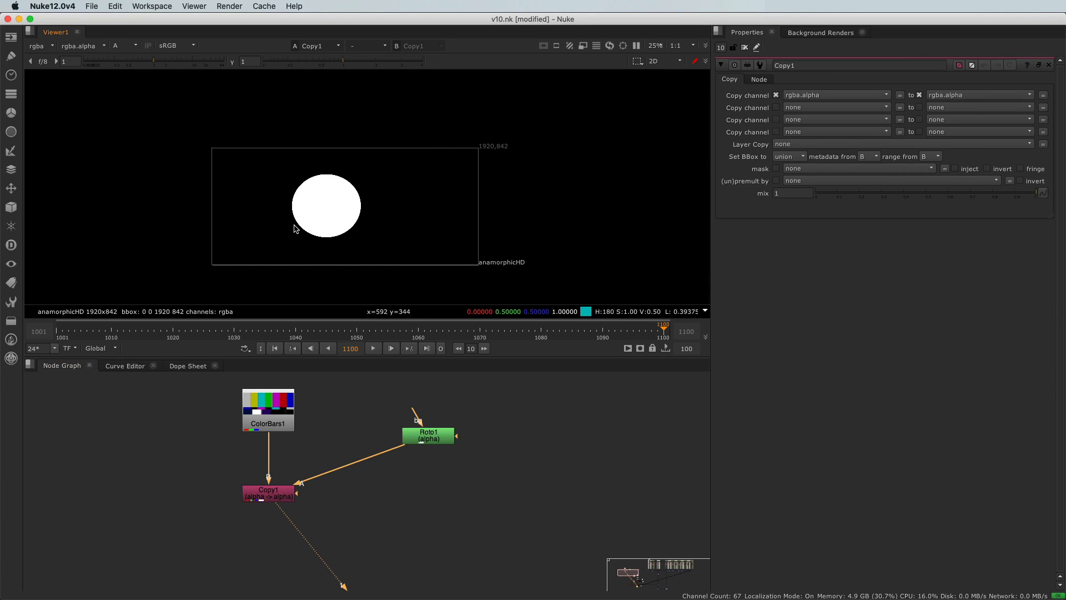
key("a")
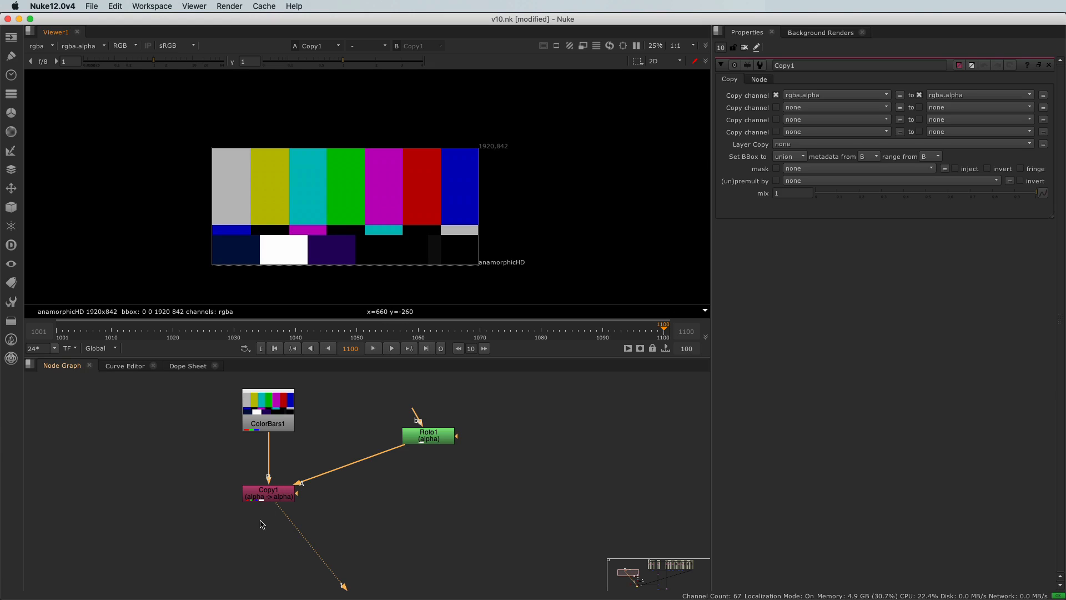
Add a Premult node directly below the Copy node, multiplying rgb by rgba.alpha
middle_click_drag(258, 526, 271, 476)
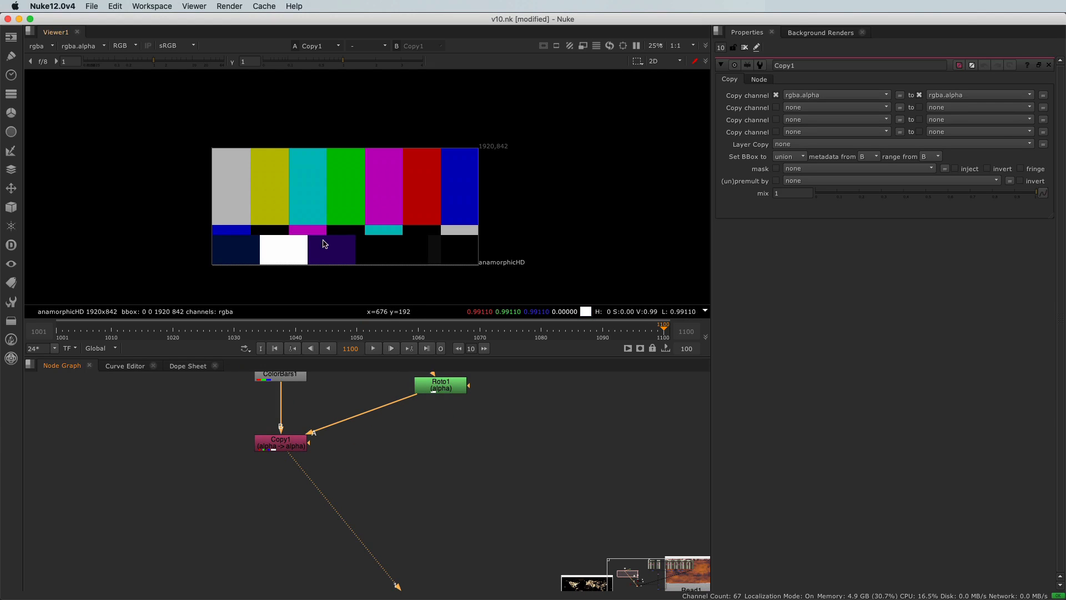
left_click(277, 481)
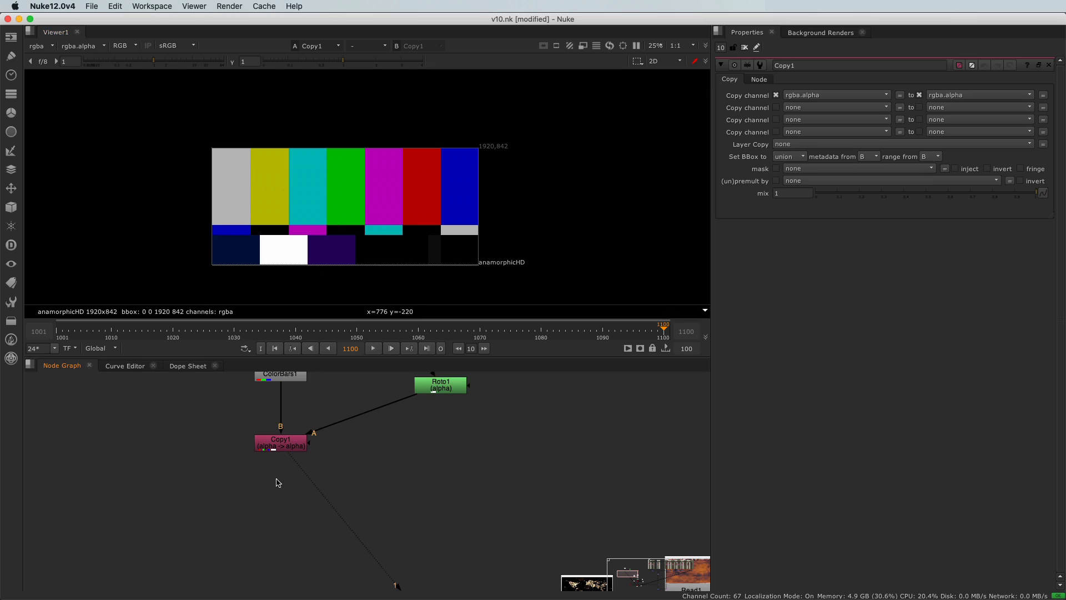
key("Tab")
type("premul")
key("Down")
key("Return")
mouse_move(277, 482)
left_mouse_down()
mouse_move(306, 483)
mouse_move(283, 472)
left_mouse_up()
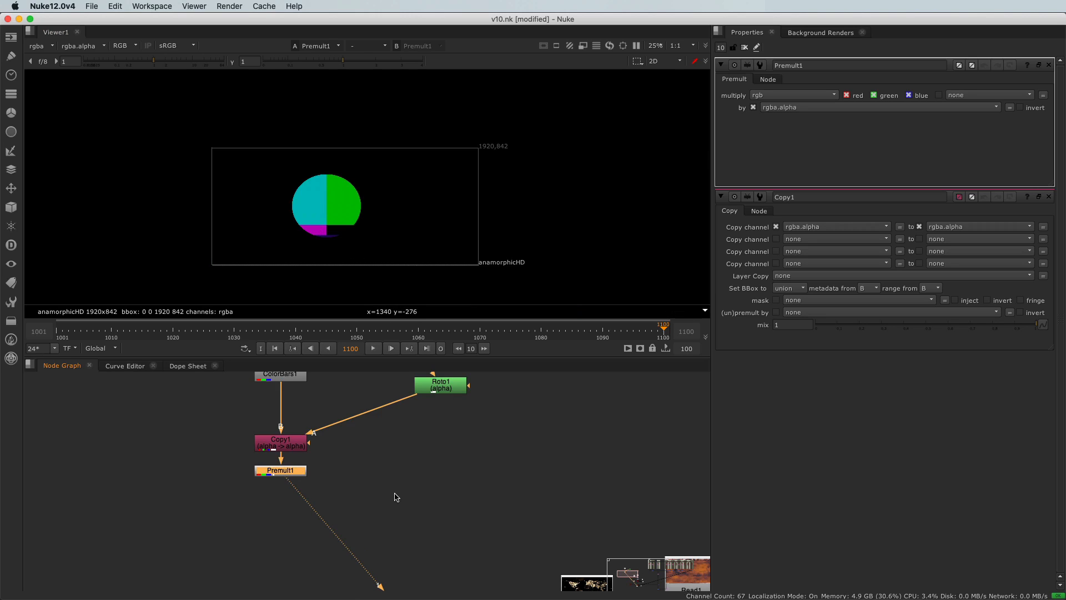
View the Merge2 output and examine the edges of the asteroid belt up close
scroll(396, 496, "down", 5)
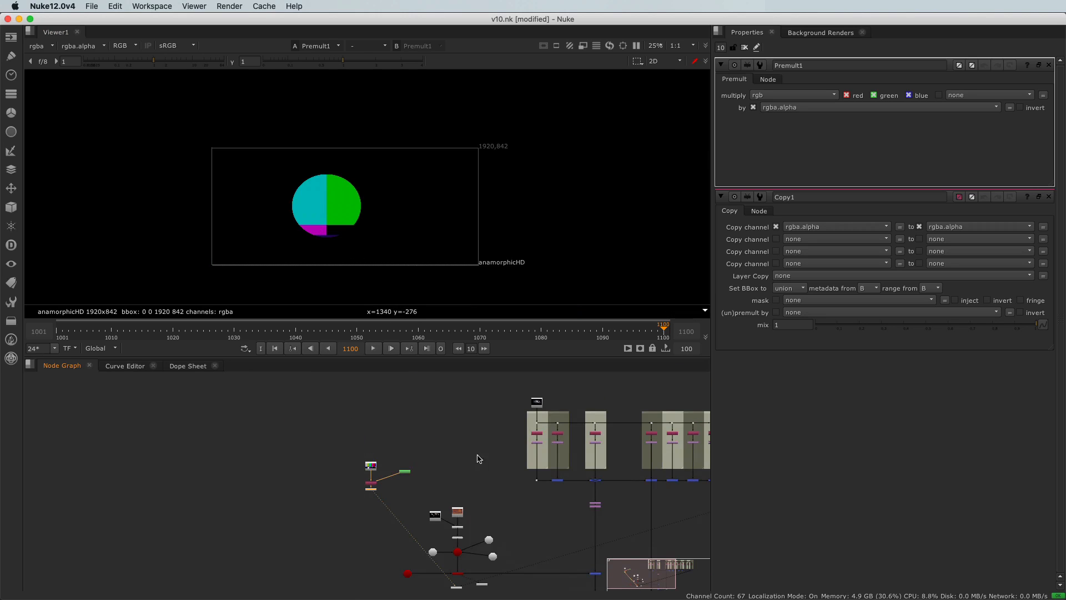
middle_click_drag(597, 481, 482, 482)
middle_click_drag(419, 520, 383, 423)
scroll(431, 512, "up", 5)
left_click_drag(430, 495, 468, 519)
key("1")
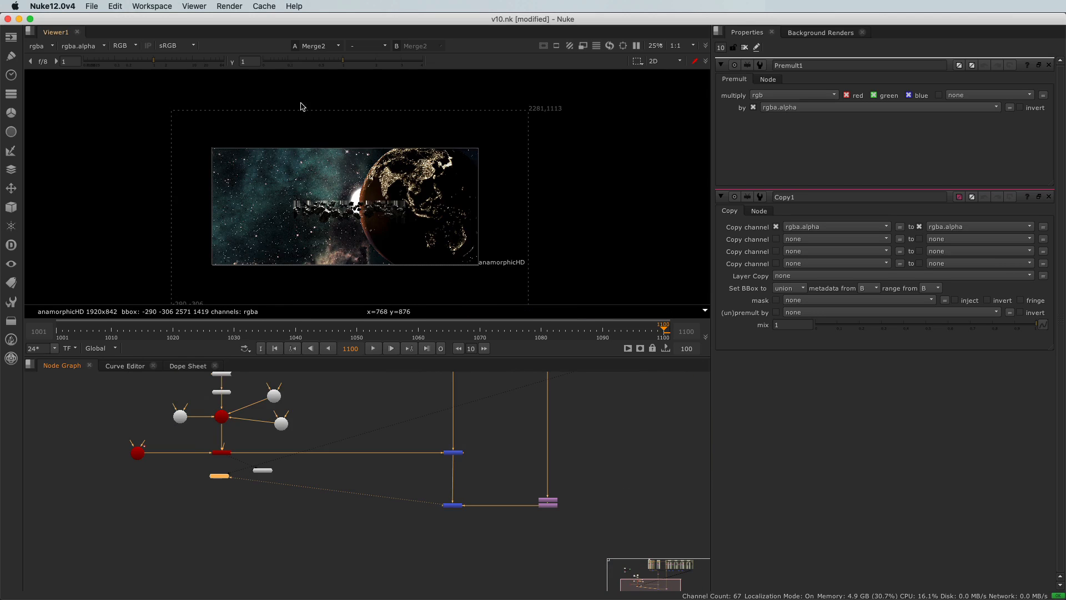
scroll(312, 207, "up", 8)
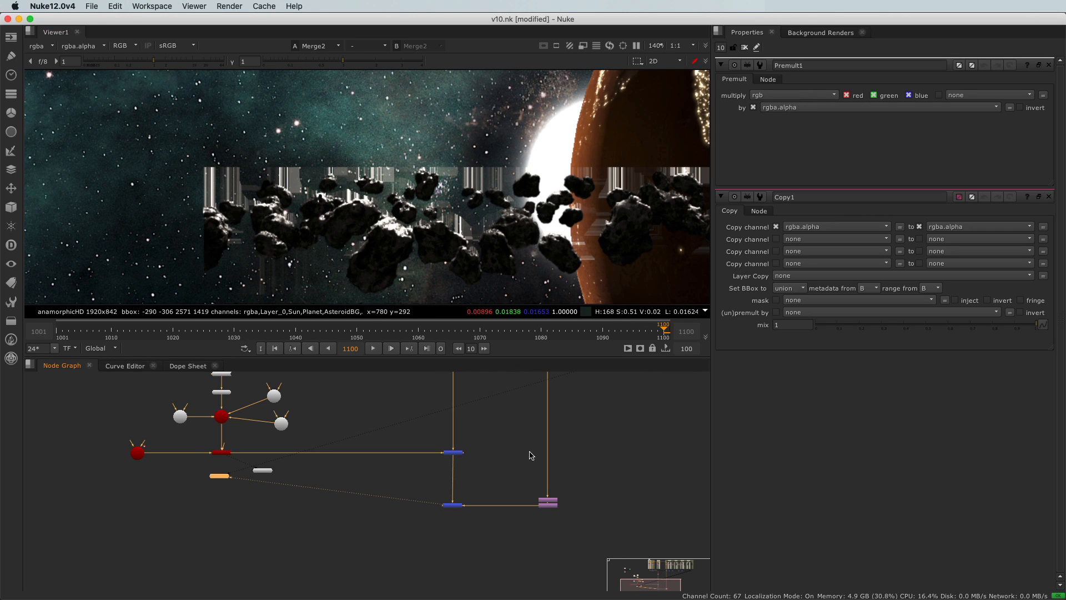
Insert a Premult node into the AsteroidBG branch just above Transform2
scroll(531, 455, "up", 5)
key("Tab")
type("pre")
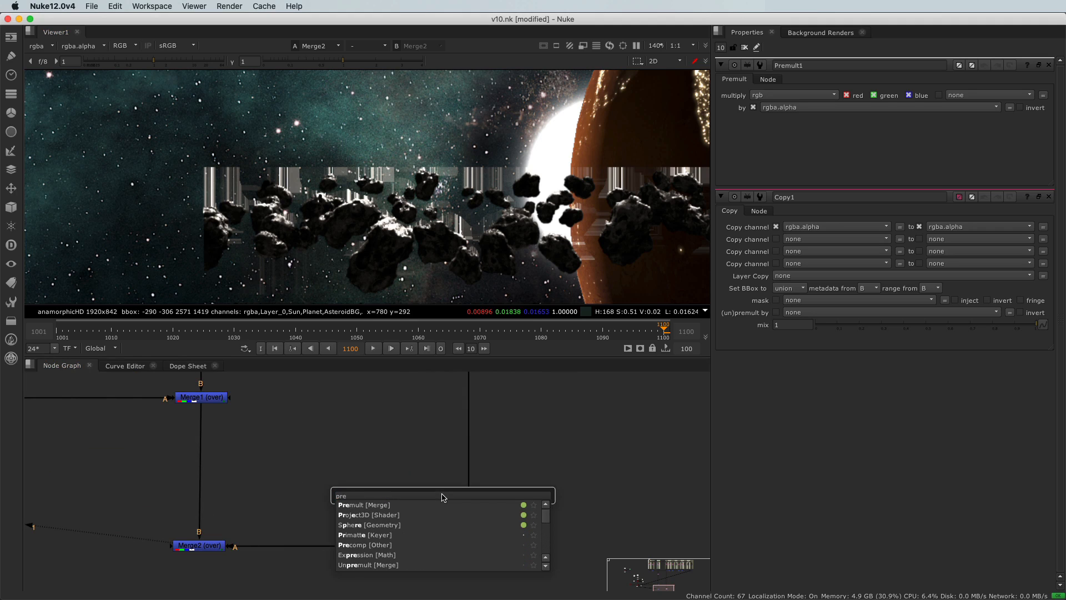
key("Return")
left_click_drag(447, 497, 472, 499)
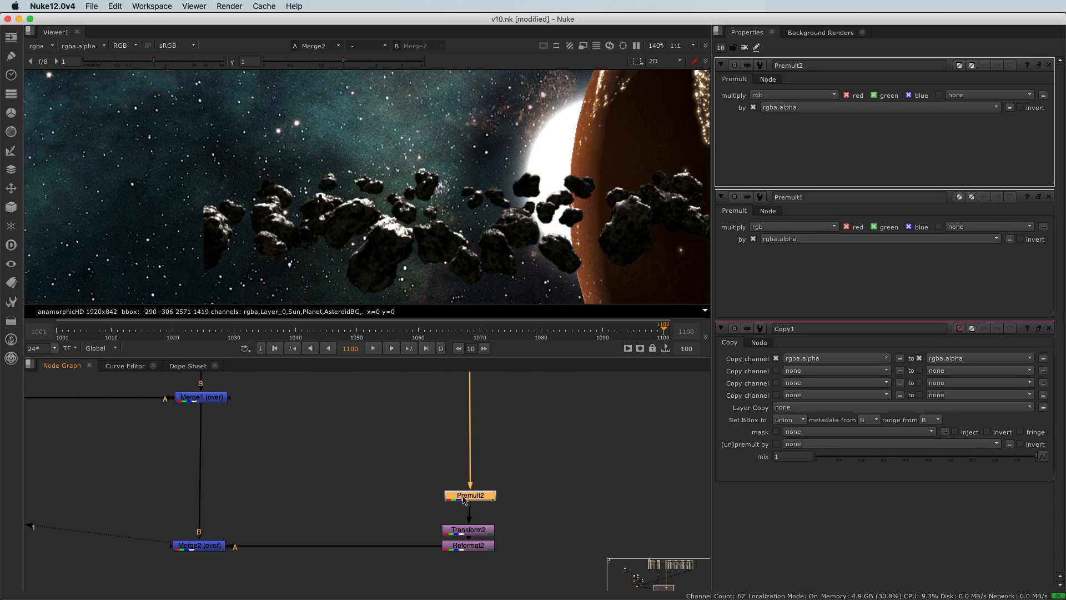
Add a Premult node fed by Crop2 in the Sun backdrop and display its output in the viewer
scroll(388, 455, "down", 10)
middle_click_drag(371, 425, 397, 577)
scroll(356, 493, "up", 7)
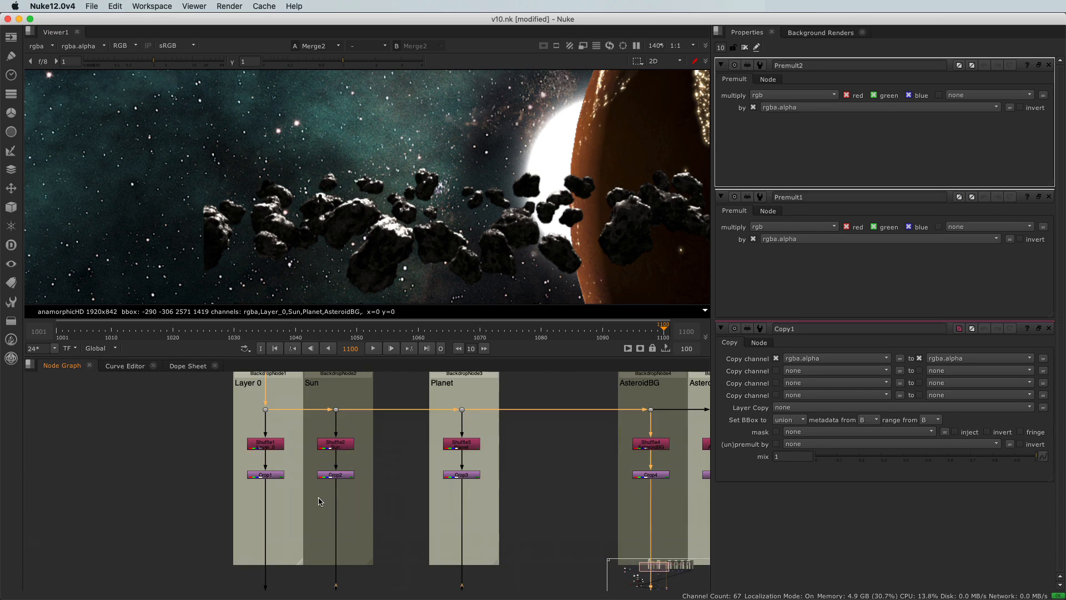
left_click(325, 506)
key("Tab")
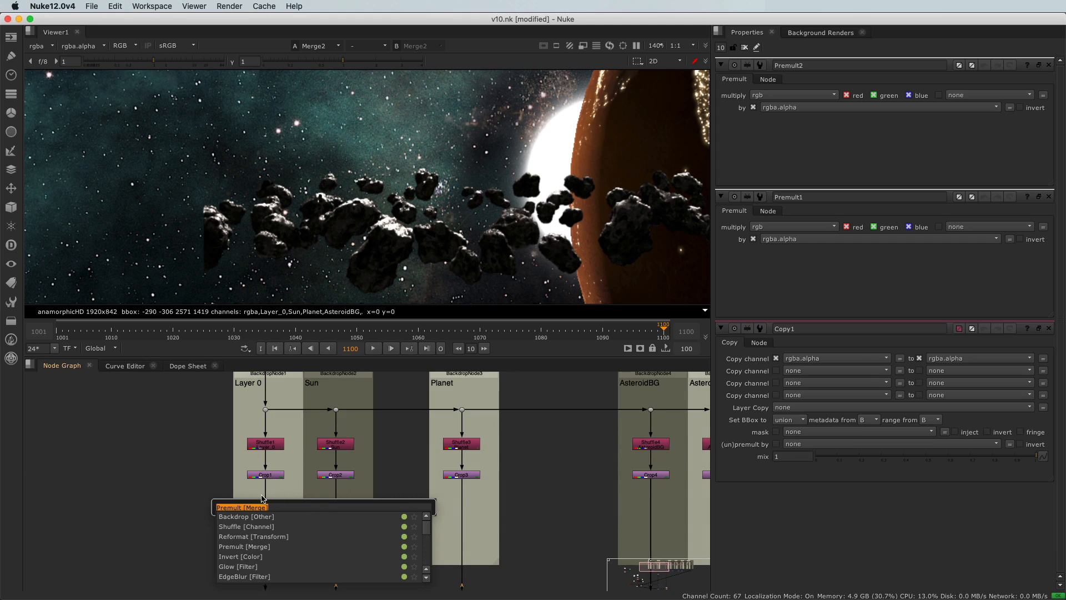
key("Return")
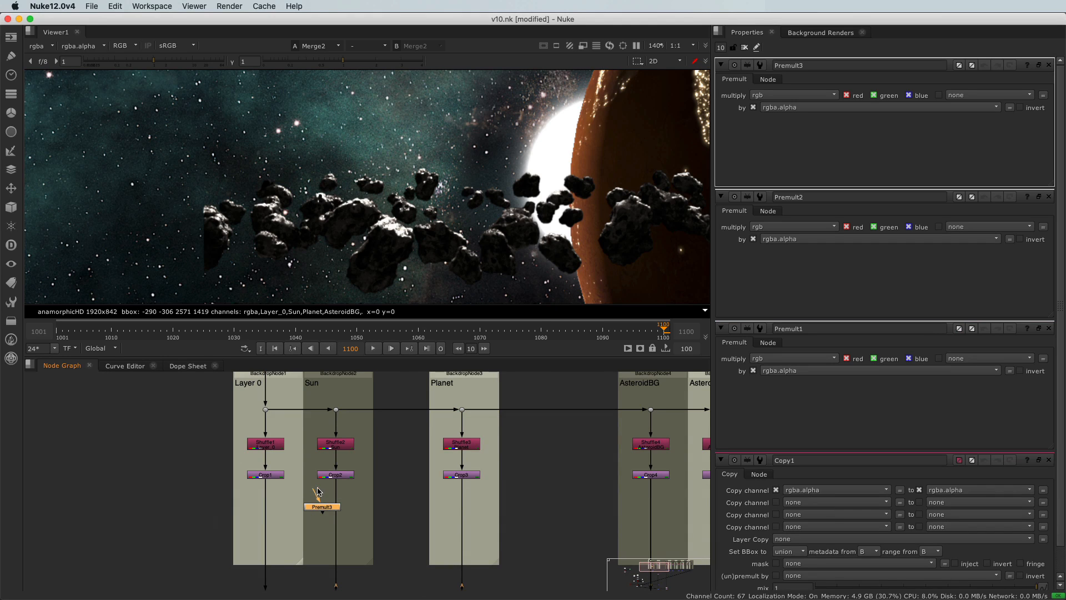
left_click_drag(319, 499, 315, 502)
key("1")
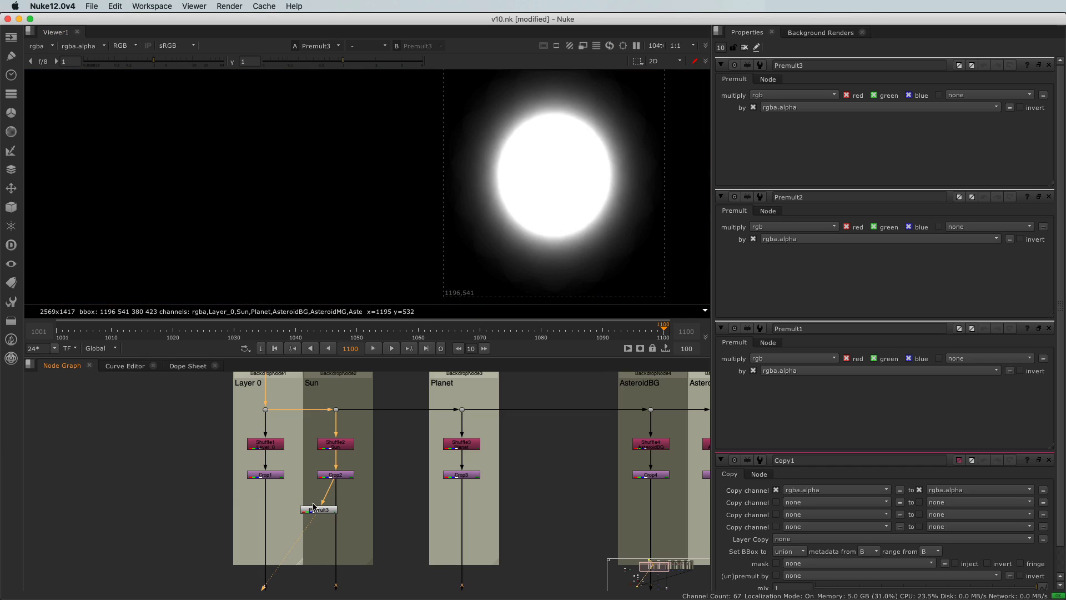
Toggle the Sun's Premult node off and on to compare the result with and without it
key("d")
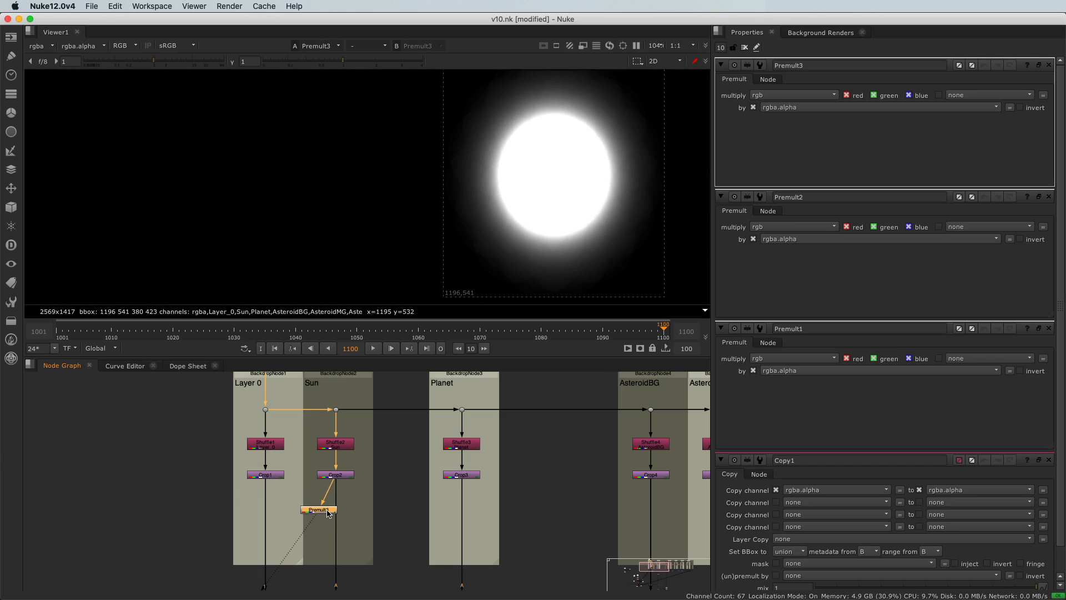
key("d")
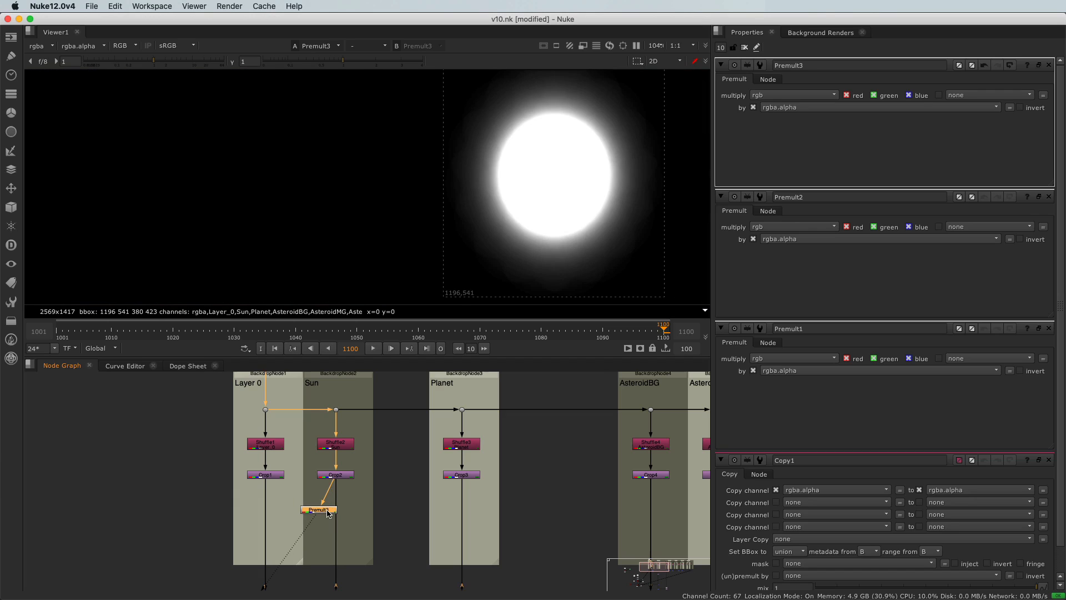
key("d")
key("d")
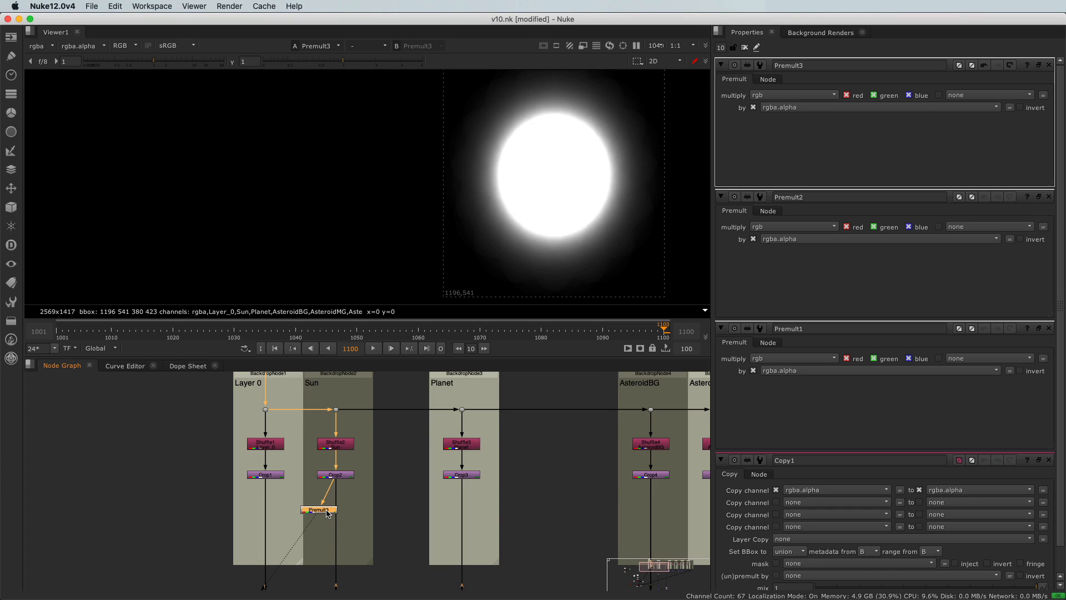
View the output of PSDMerge3 below the AsteroidBG backdrop
scroll(326, 510, "down", 10)
middle_click_drag(306, 532, 323, 470)
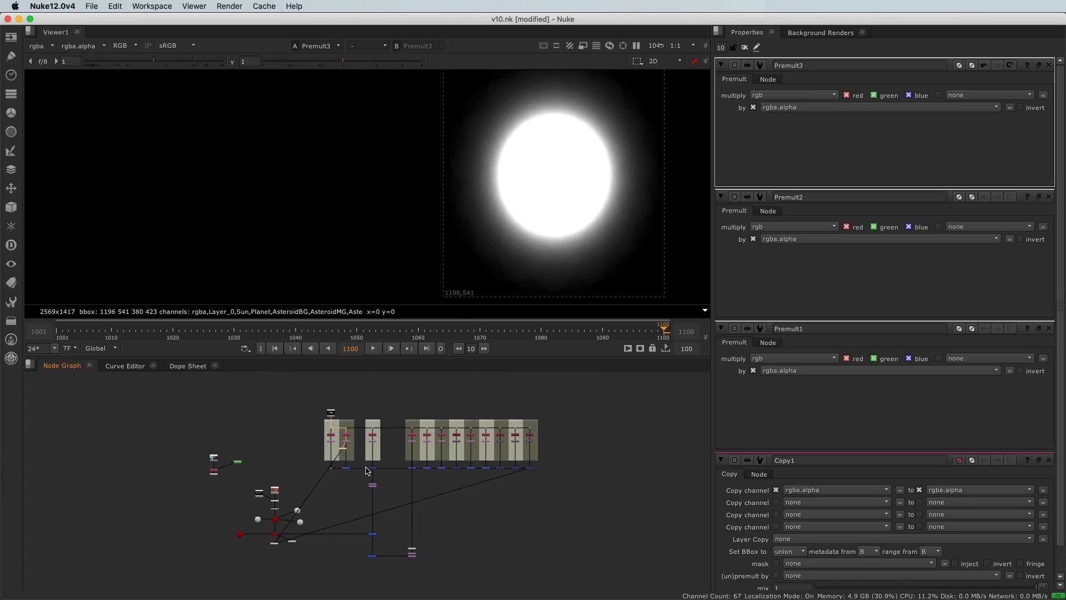
scroll(366, 471, "up", 10)
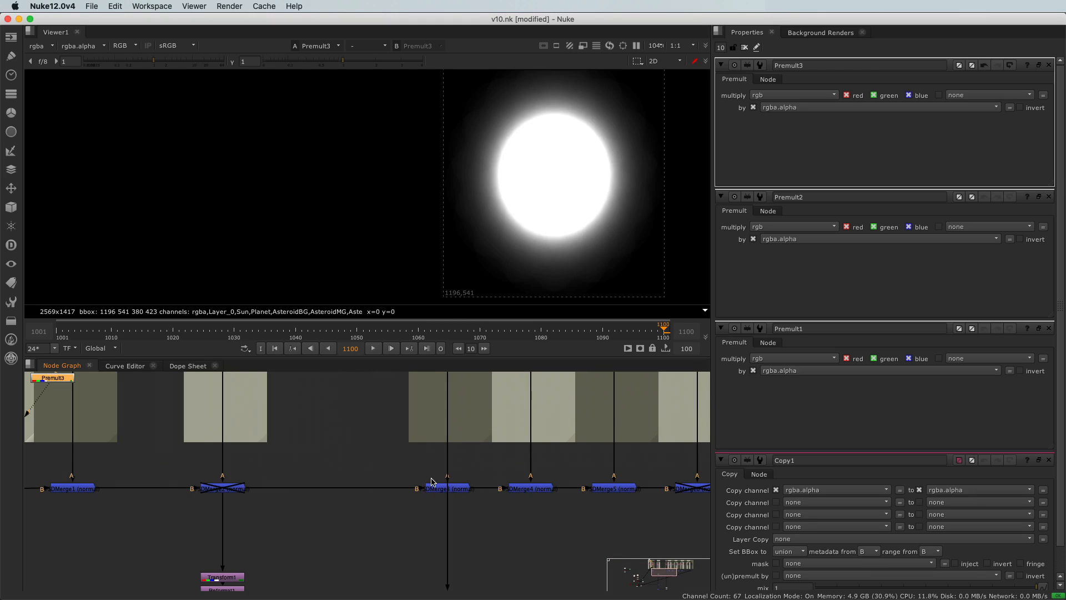
left_click_drag(418, 475, 489, 510)
key("1")
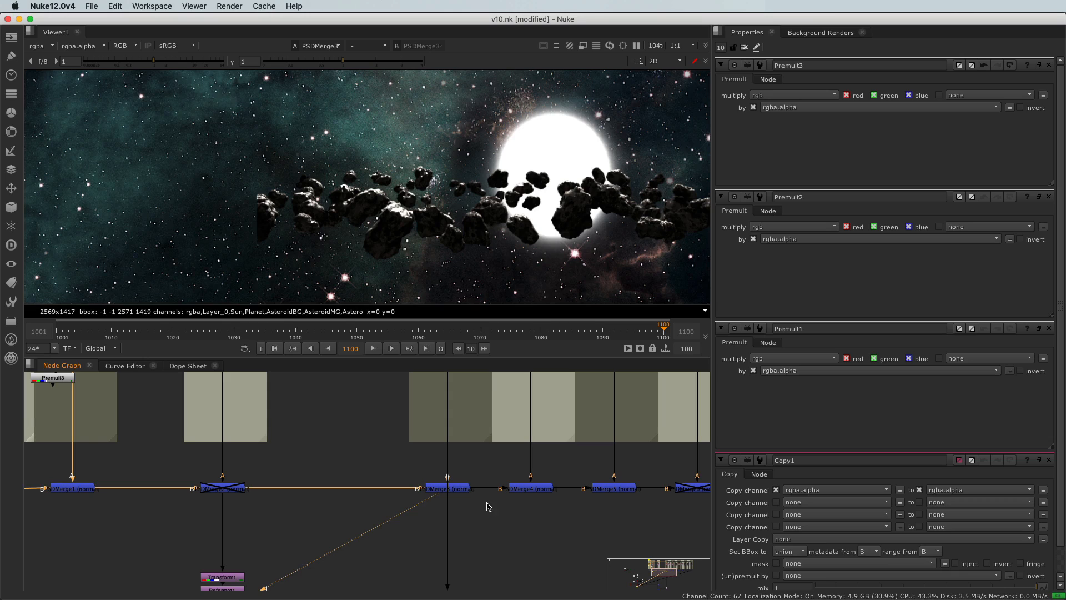
Move the PSDMerge3 node down out of the row of merges and deselect it
left_click(439, 489)
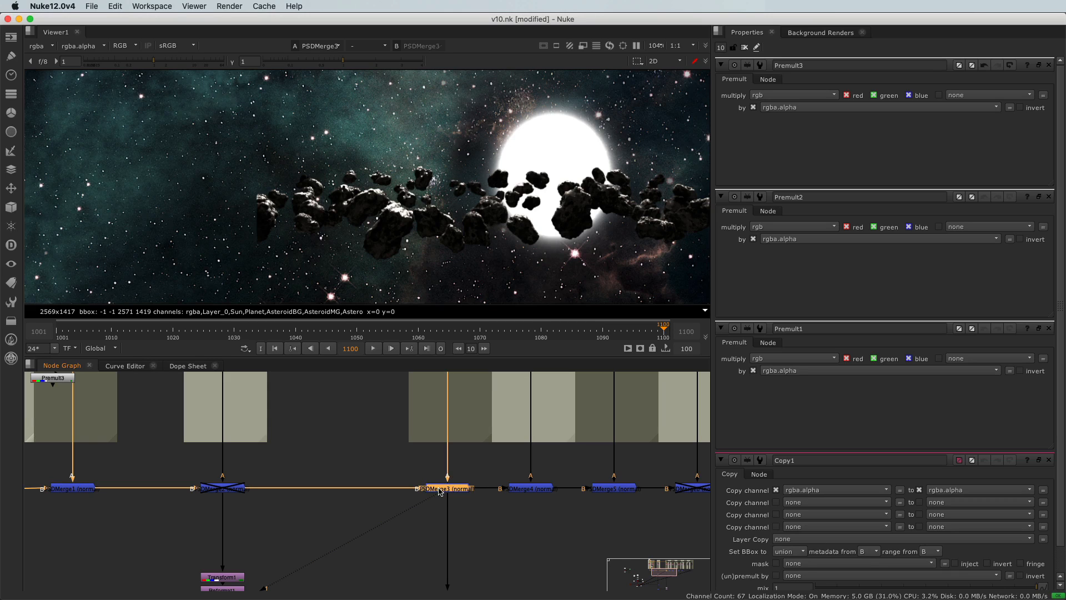
left_click_drag(439, 491, 426, 527)
left_click(378, 530)
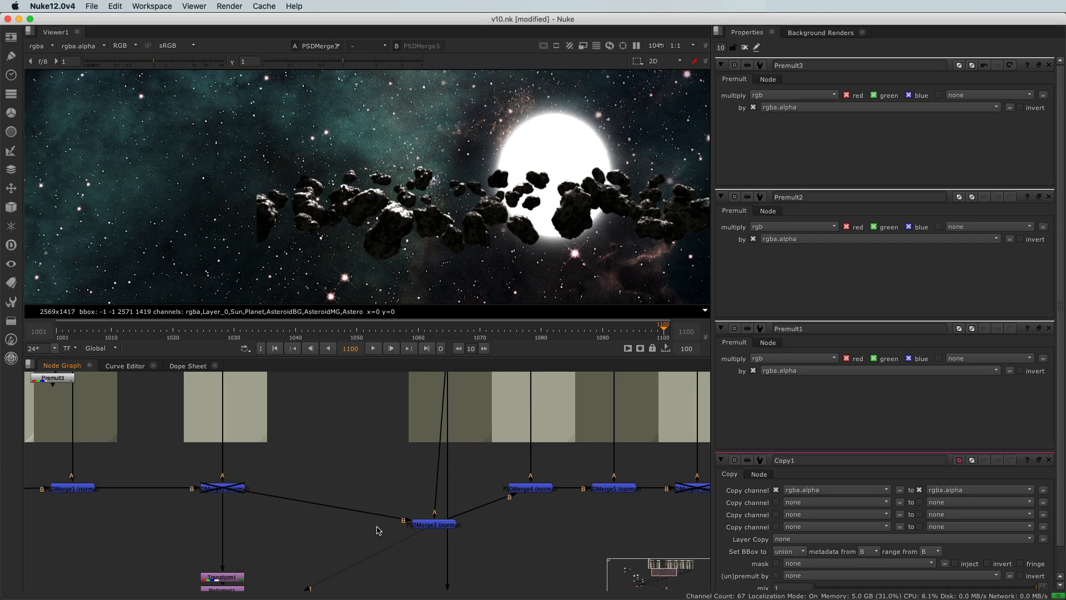
Locate the Merge2 (over) node at the end of the composite and nudge it slightly upward
scroll(416, 527, "up", 5)
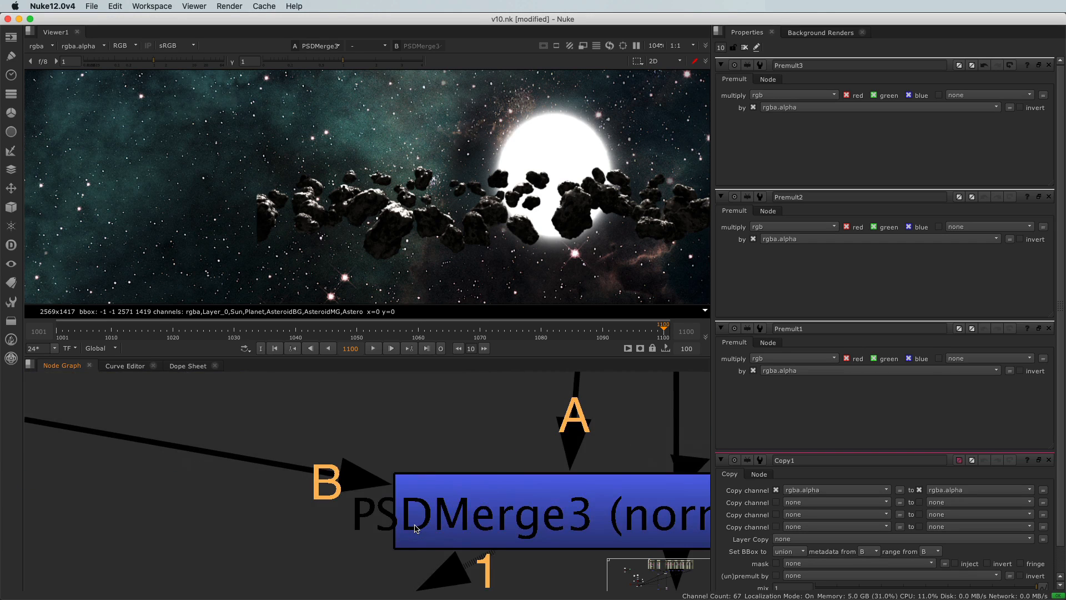
scroll(424, 503, "down", 4)
scroll(345, 546, "down", 6)
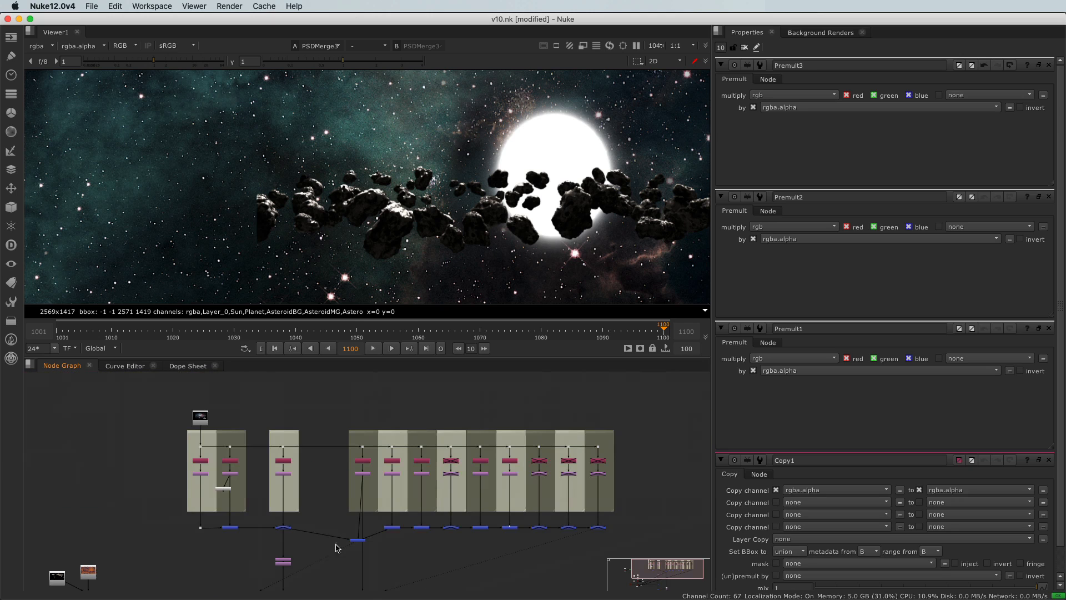
middle_click_drag(323, 562, 370, 481)
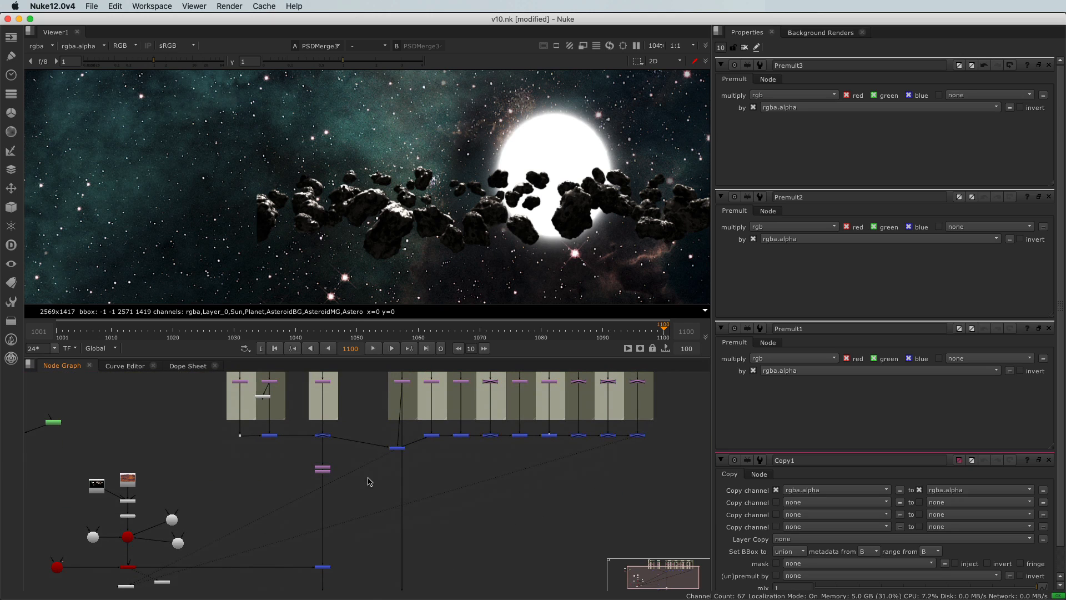
scroll(386, 467, "up", 3)
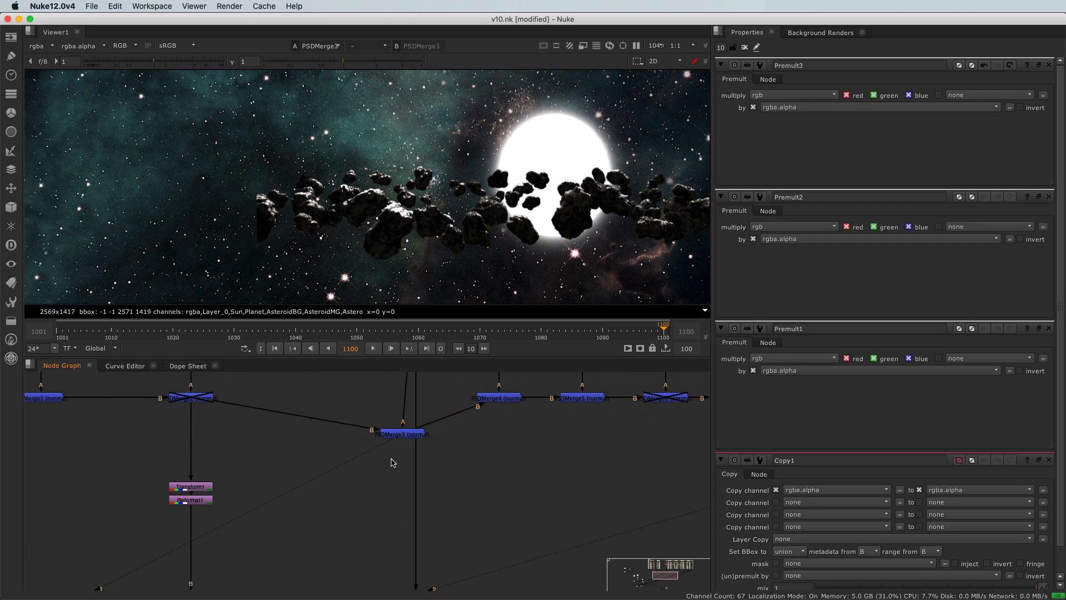
scroll(367, 497, "down", 3)
scroll(344, 516, "up", 2)
scroll(341, 558, "up", 4)
scroll(340, 557, "up", 2)
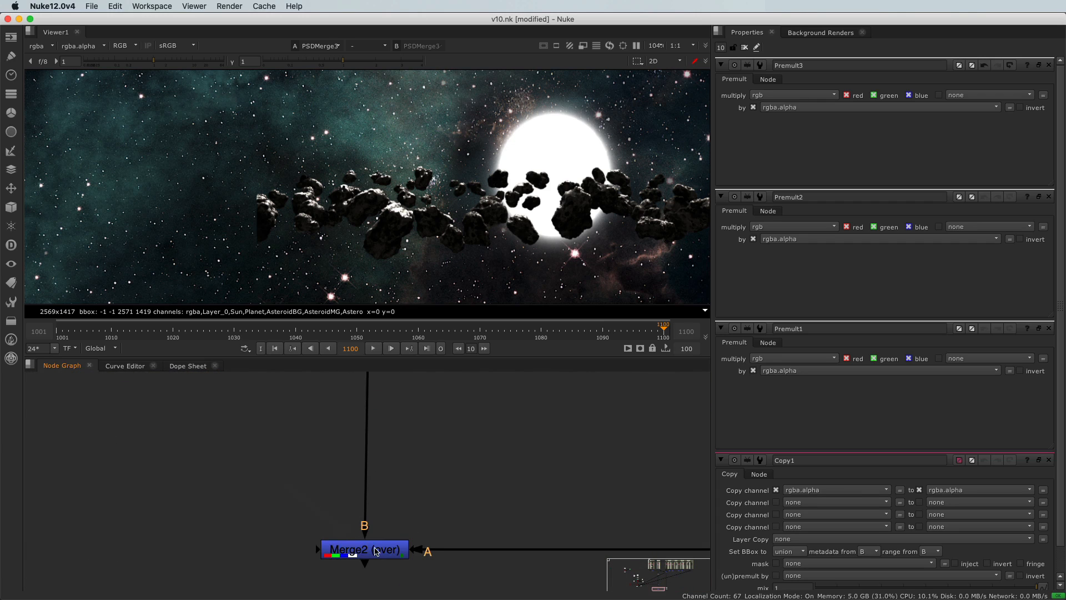
left_click(373, 569)
left_click_drag(379, 571, 387, 543)
scroll(423, 488, "down", 5)
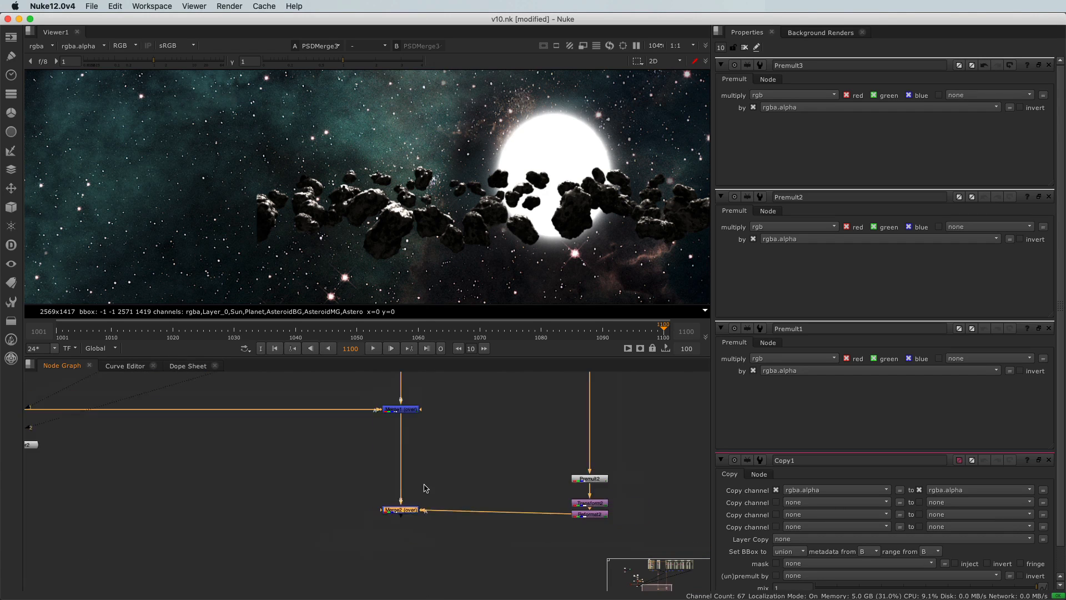
Open the PSDMerge3 node's properties to examine its operation and colorspace settings, and review the overall node tree
scroll(436, 484, "up", 3)
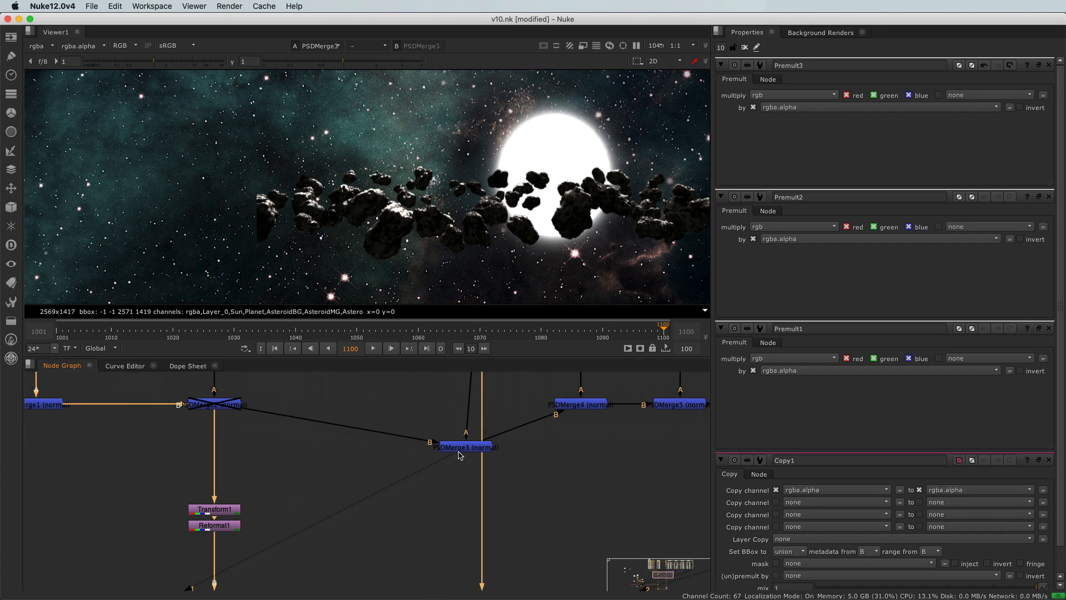
double_click(460, 449)
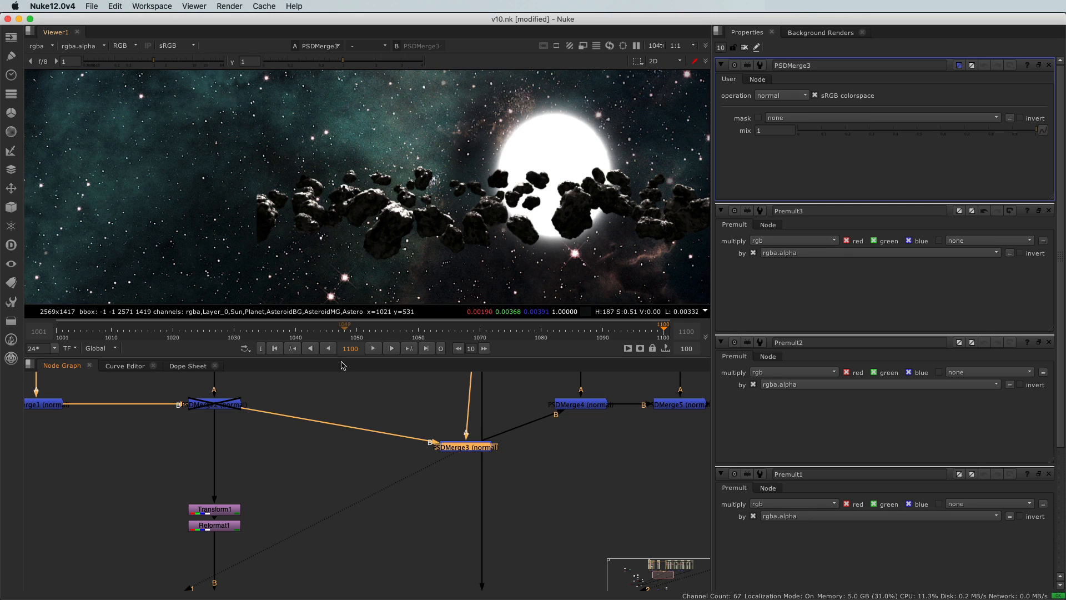
scroll(348, 443, "down", 6)
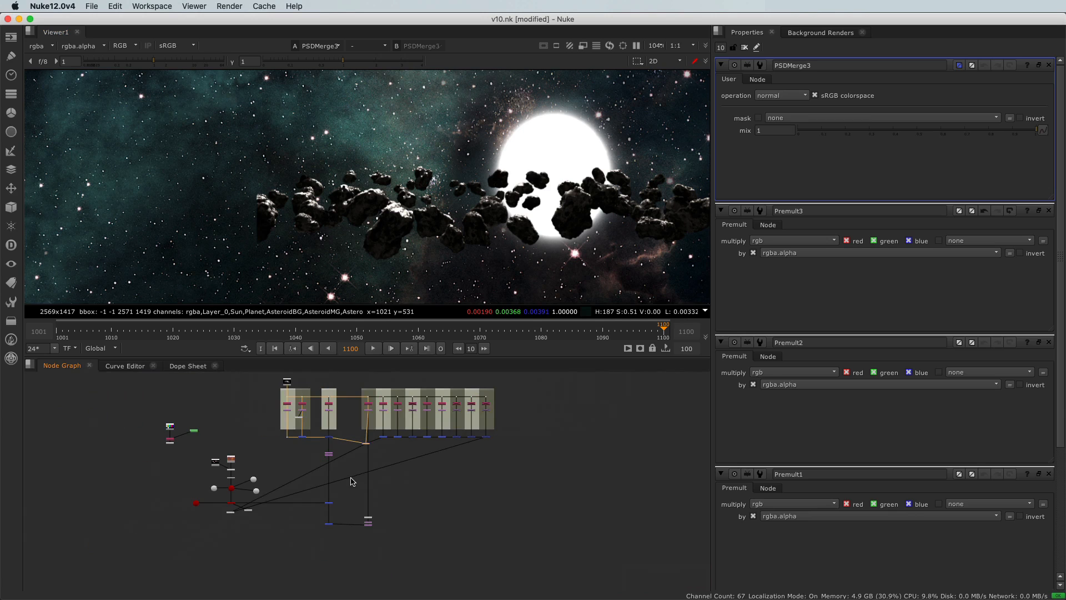
middle_click_drag(355, 489, 357, 498)
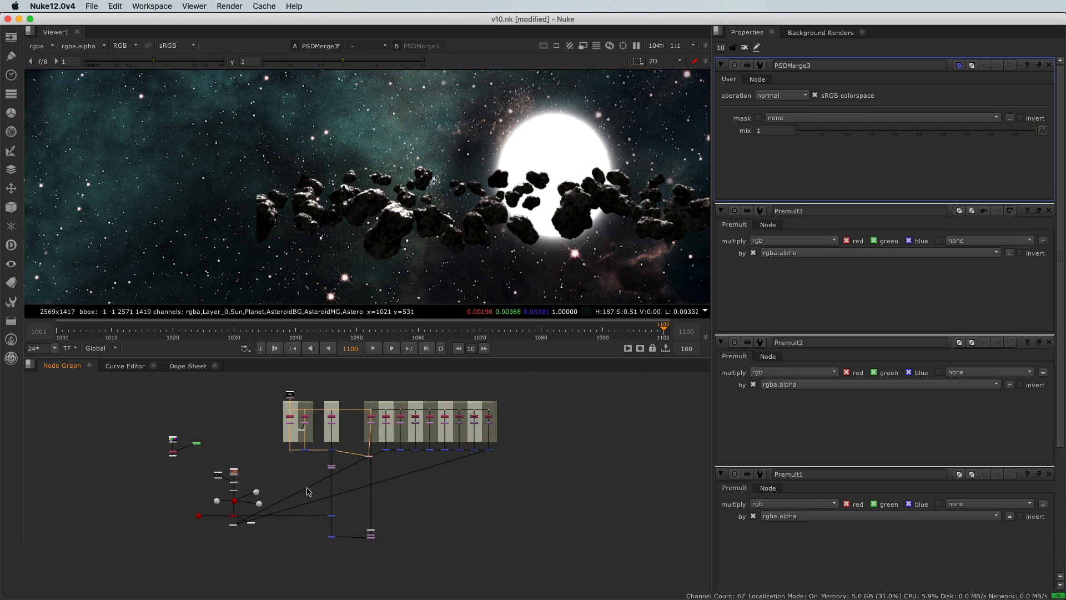
scroll(323, 547, "up", 3)
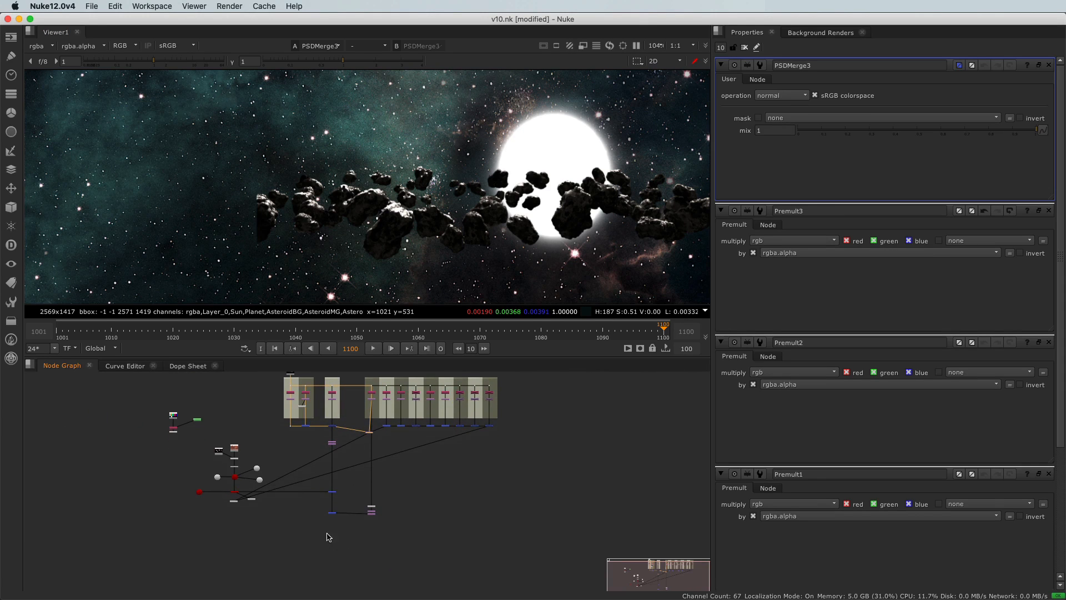
Move the Merge2 (over) node level with Reformat2 and select the Premult2 node
scroll(327, 522, "up", 5)
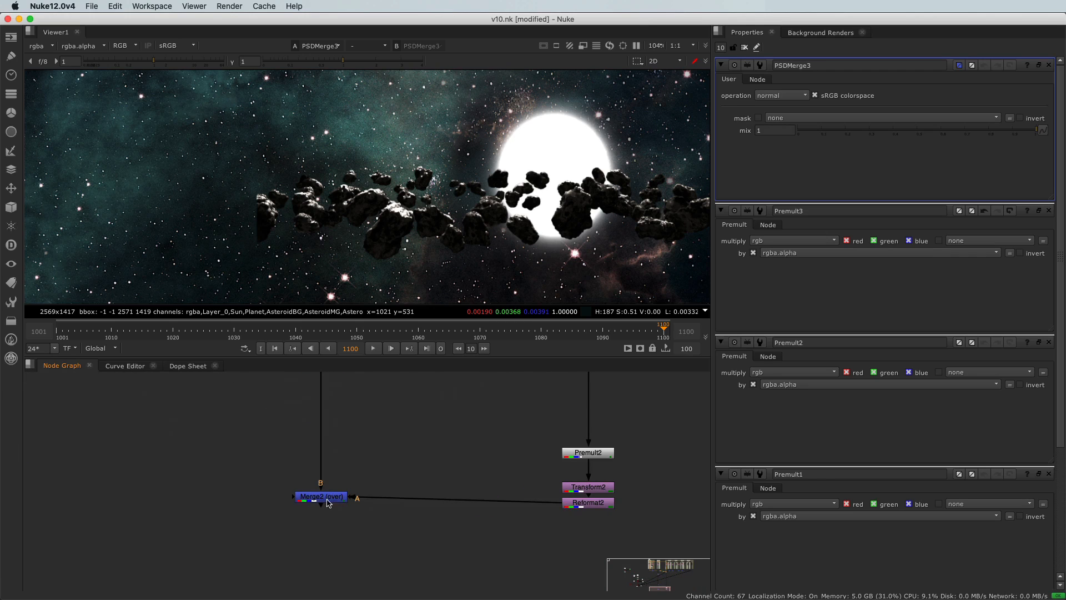
left_click_drag(327, 502, 330, 509)
middle_click_drag(464, 464, 395, 498)
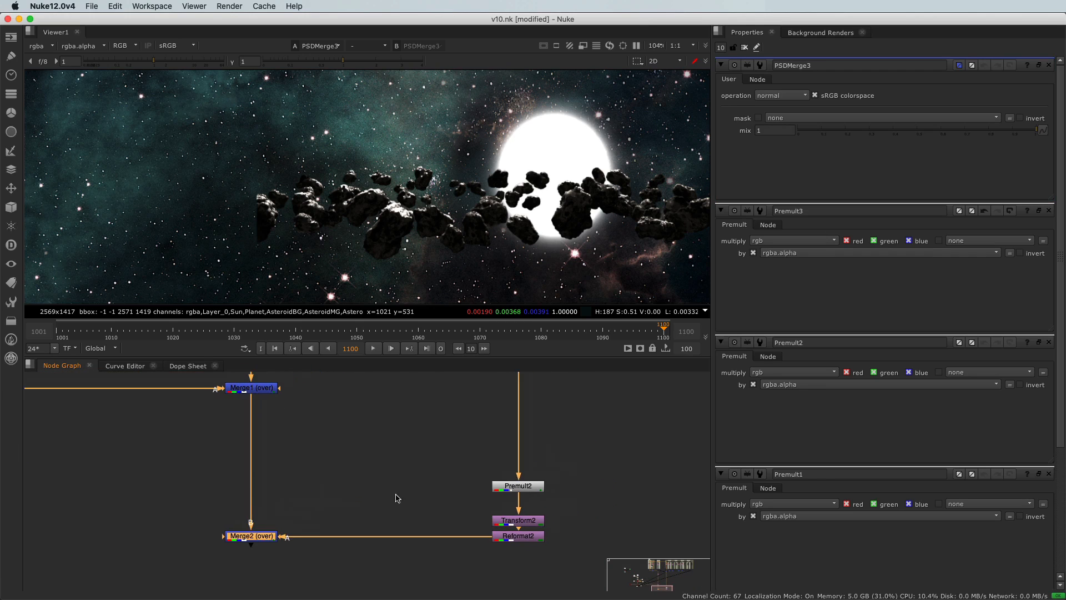
left_click_drag(464, 467, 565, 503)
scroll(440, 464, "down", 10)
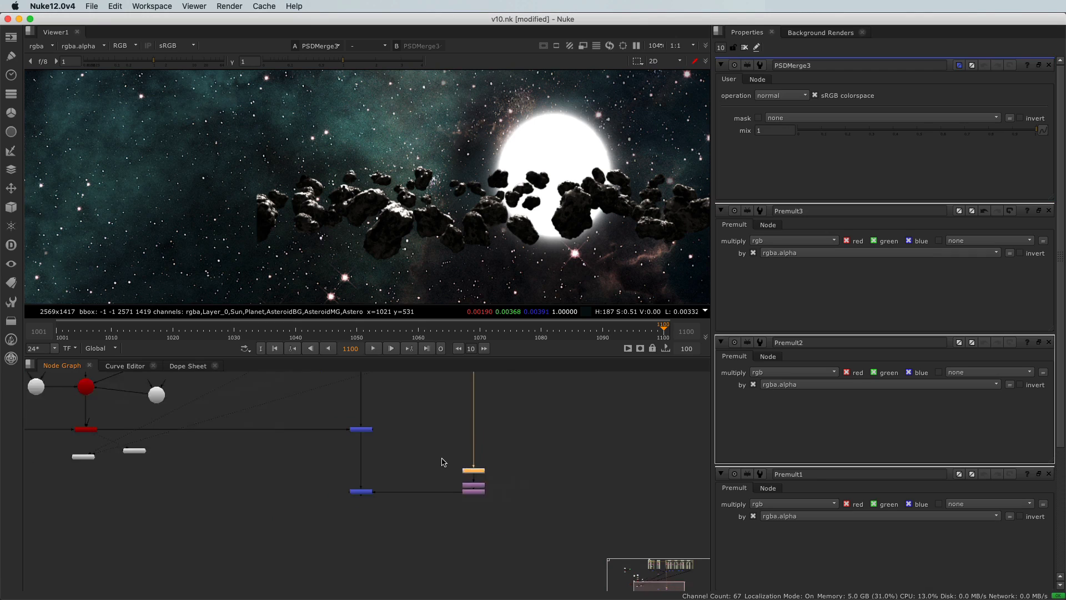
middle_click_drag(435, 570, 446, 518)
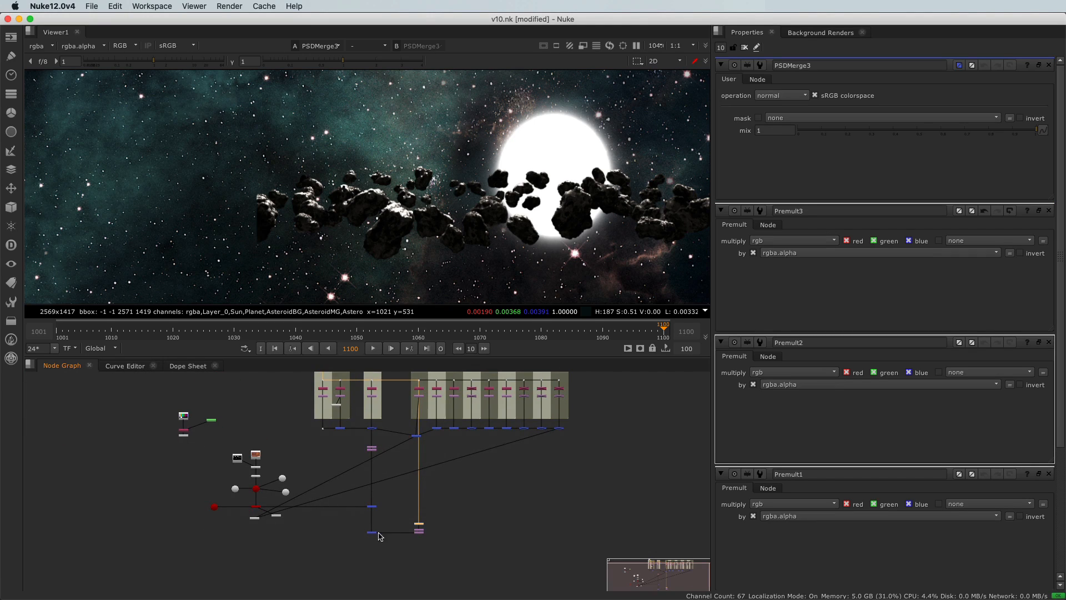
Duplicate the Premult2, Transform2, Reformat2 and Merge2 nodes and chain the copied merge's B input directly below Merge2
left_click_drag(350, 517, 437, 550)
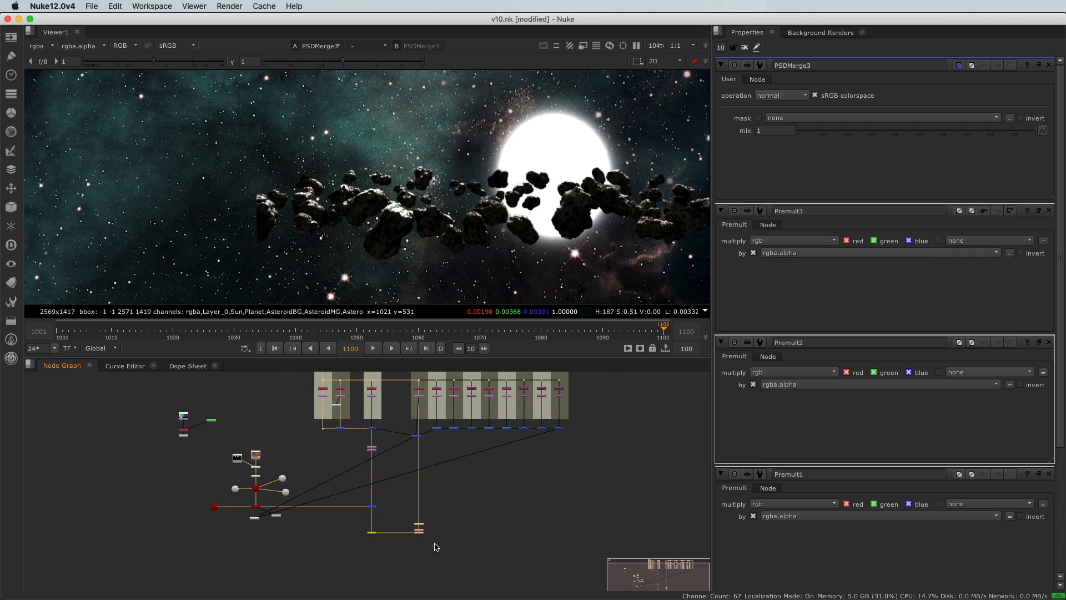
scroll(404, 525, "up", 10)
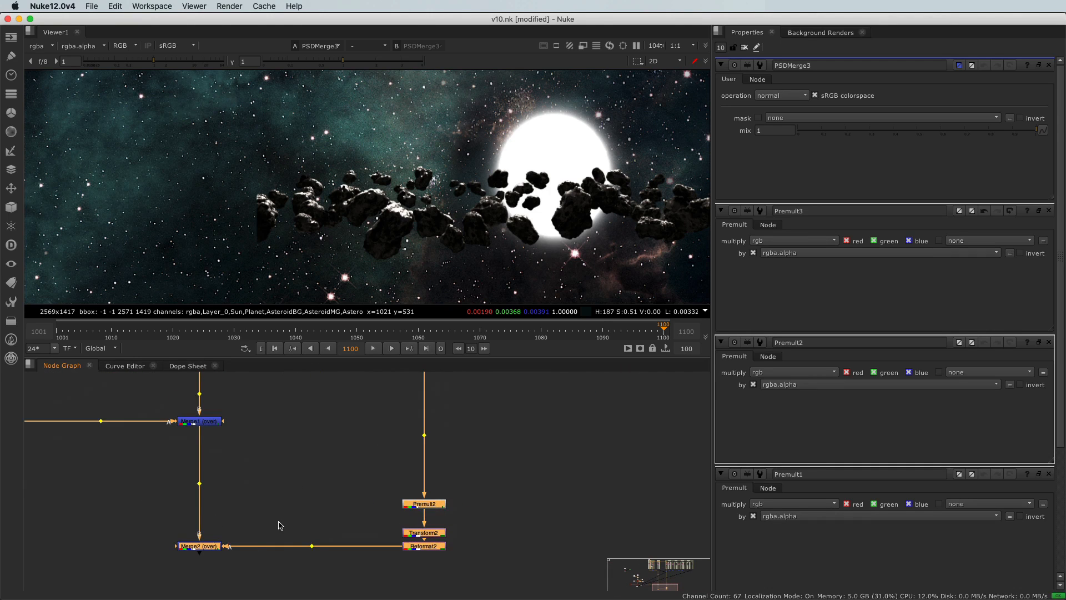
scroll(268, 507, "down", 6)
left_click(257, 521)
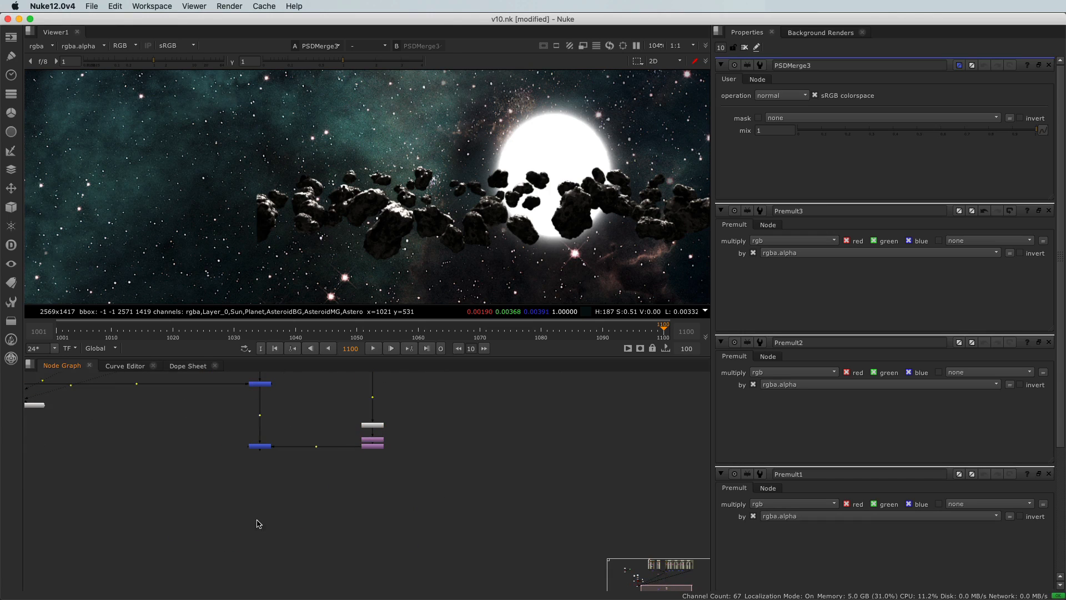
key("ctrl+v")
left_click_drag(153, 547, 276, 523)
scroll(278, 511, "up", 3)
left_click_drag(253, 421, 253, 399)
left_click_drag(265, 537, 252, 538)
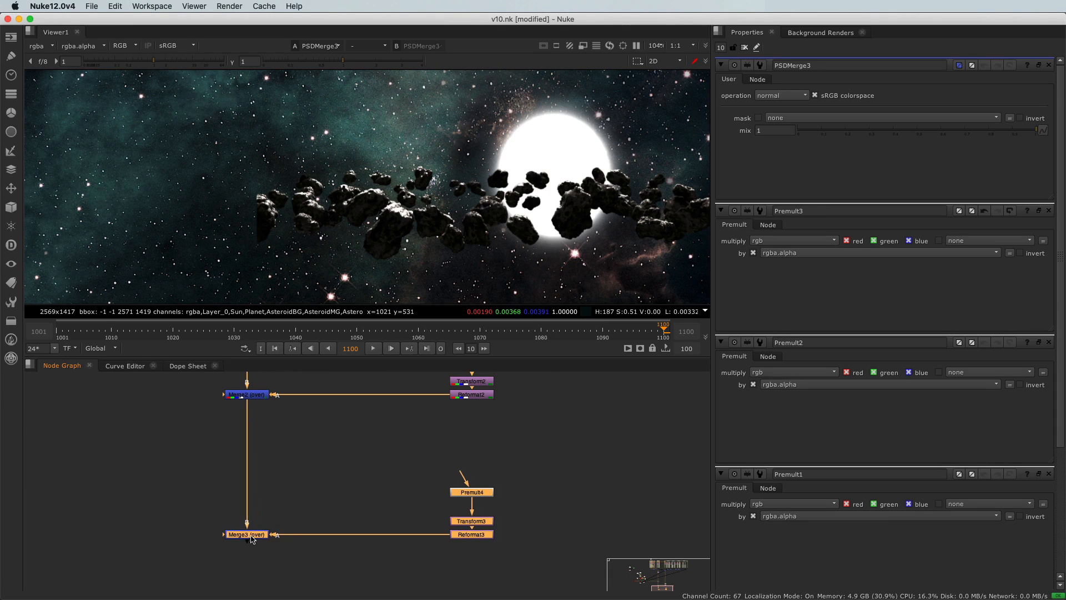
Shift the Premult4, Transform3 and Reformat3 nodes sideways, clear of the AsteroidBG branch above
left_click(381, 444)
left_click_drag(406, 458, 541, 563)
left_click_drag(461, 489, 551, 488)
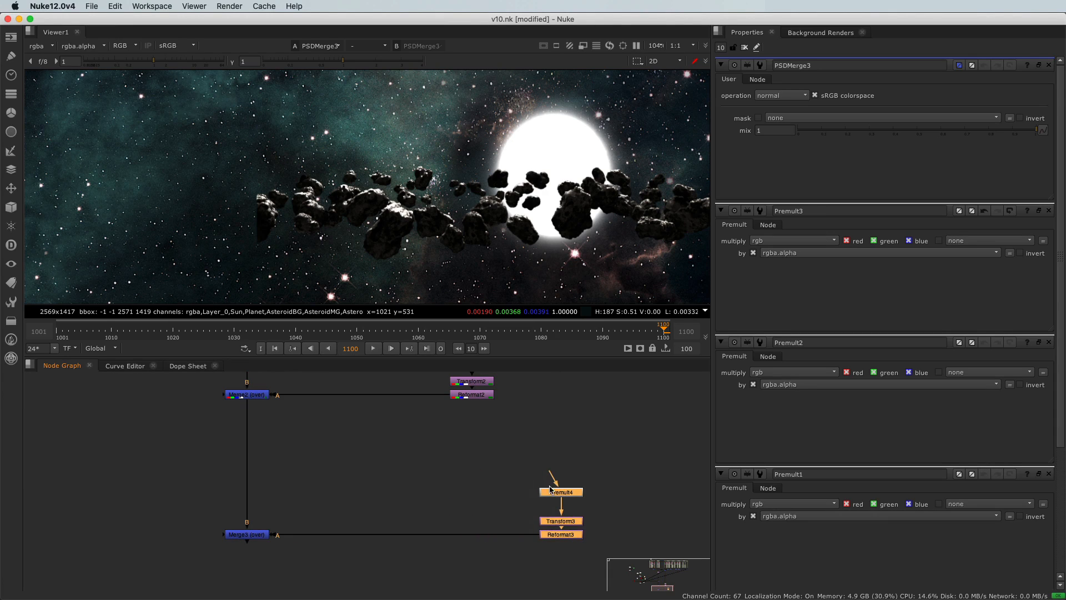
Connect the input of Premult4 to Crop5 in the AsteroidMG column
left_click(551, 469)
scroll(559, 455, "down", 4)
middle_click_drag(560, 401, 506, 531)
middle_click_drag(509, 389, 475, 595)
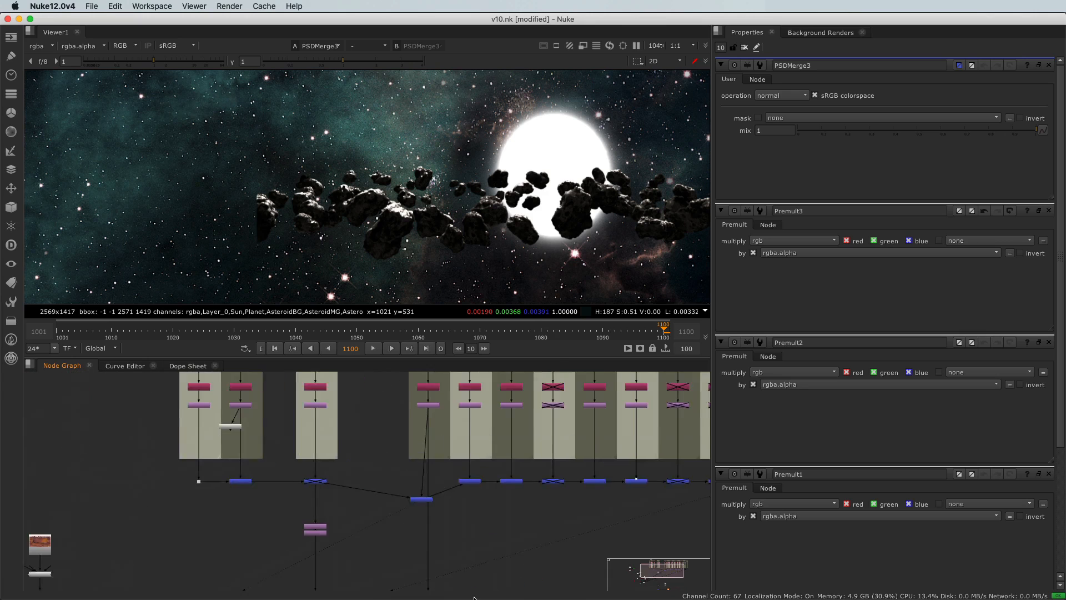
middle_click_drag(476, 431, 466, 507)
scroll(466, 506, "up", 5)
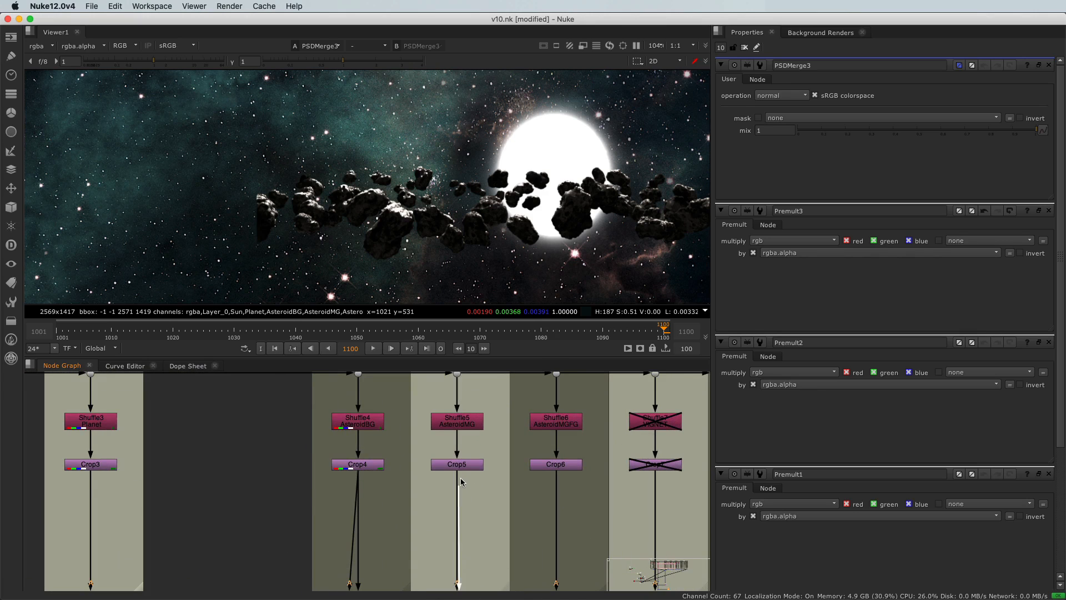
scroll(459, 471, "down", 8)
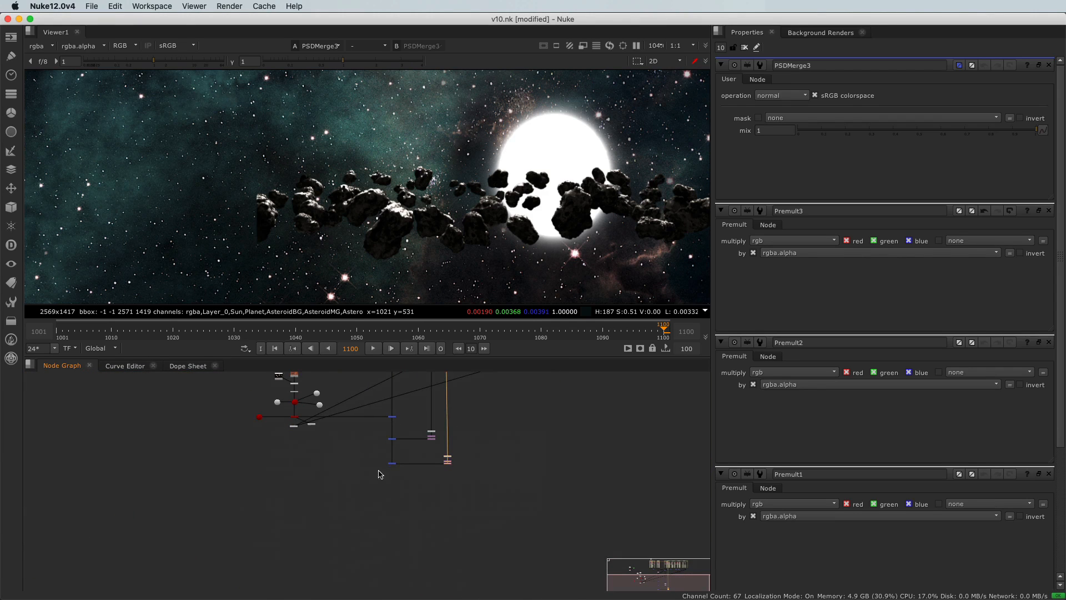
View the output of Merge3 and examine the AsteroidMG layer over the full frame
left_click_drag(383, 458, 401, 472)
key("1")
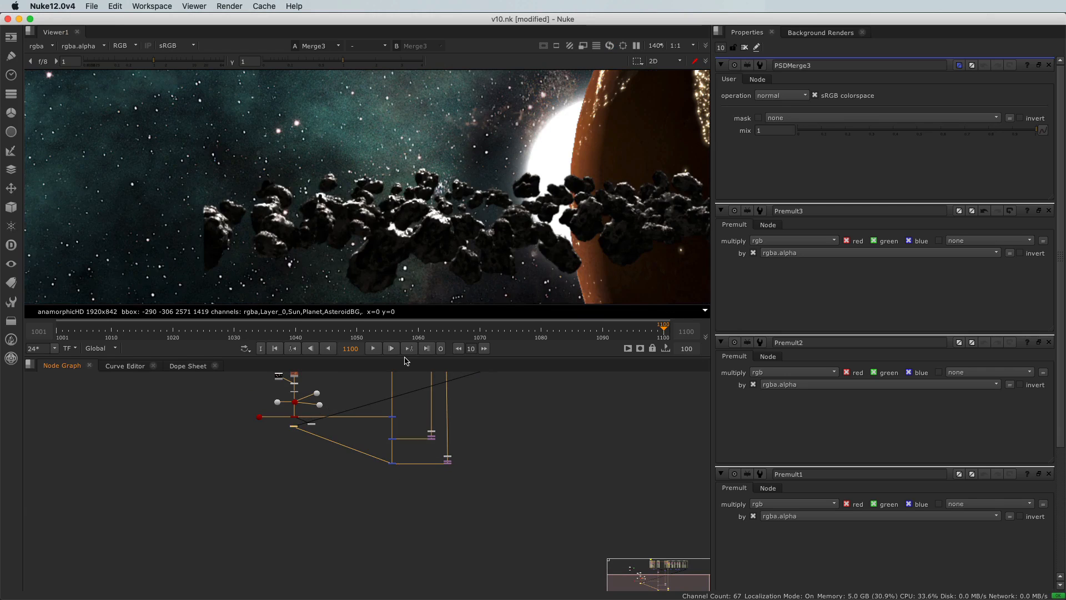
scroll(416, 188, "down", 4)
scroll(416, 188, "up", 1)
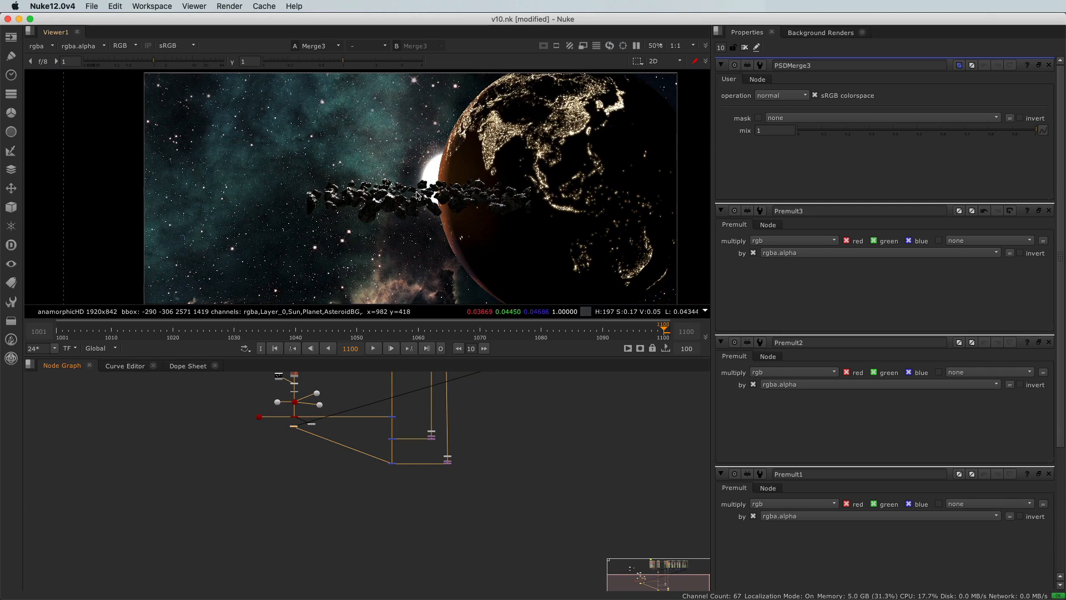
scroll(472, 467, "up", 5)
scroll(423, 547, "up", 3)
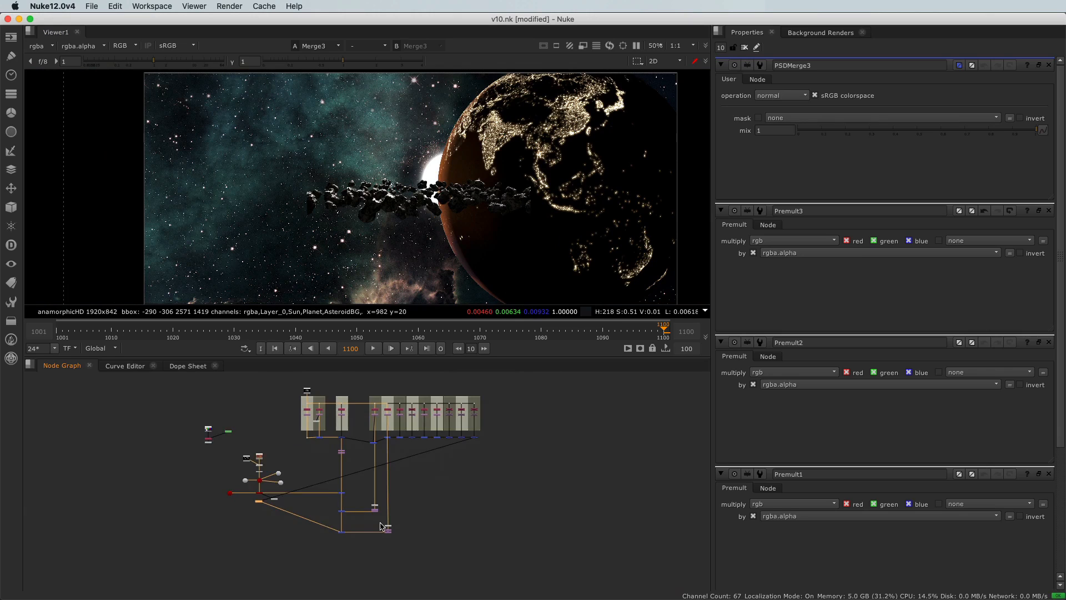
Copy the Merge3, Premult4, Transform3 and Reformat3 nodes and paste them as an unconnected group below the composite
left_click_drag(305, 518, 420, 555)
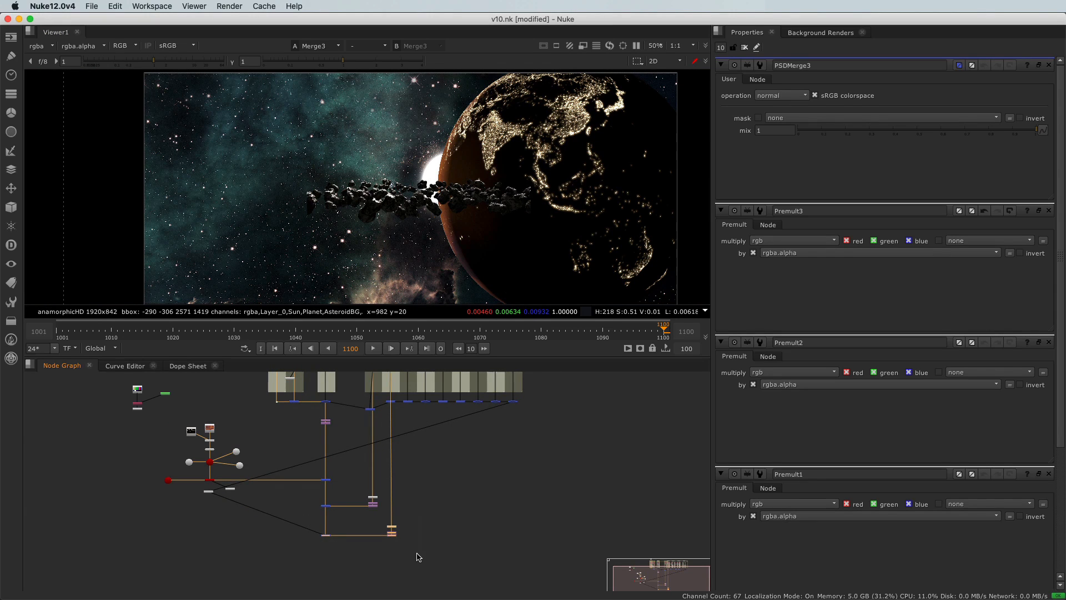
middle_click_drag(342, 560, 354, 517)
key("super+c")
left_click(326, 537)
key("super+v")
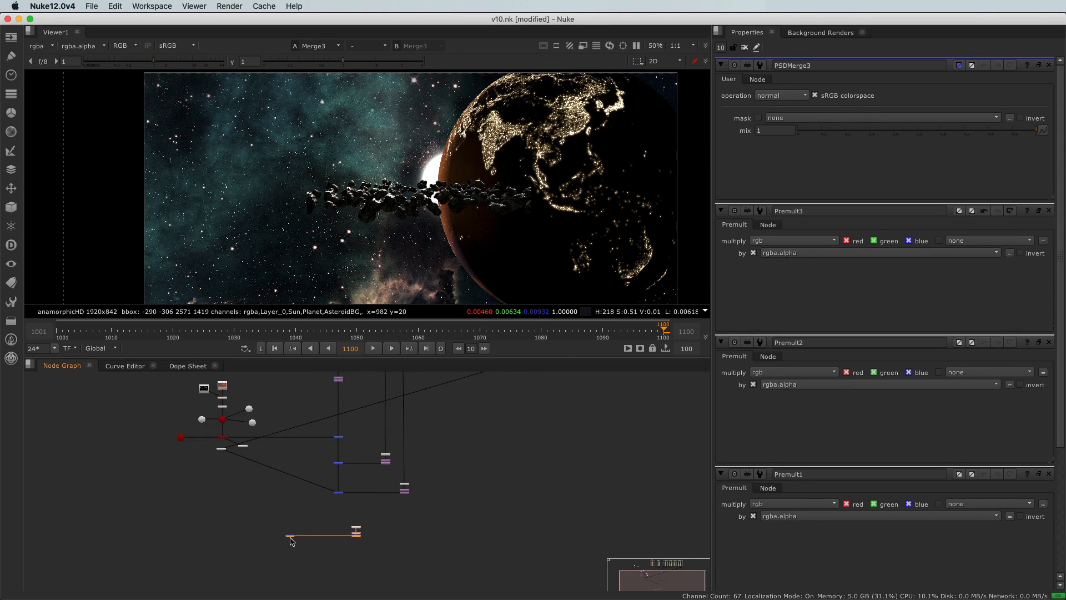
Connect the pasted merge's B input to Merge3 so the new branch continues the composite chain
scroll(295, 536, "up", 4)
left_click_drag(289, 525, 399, 432)
scroll(444, 500, "down", 5)
left_click_drag(445, 505, 405, 470)
scroll(333, 533, "up", 4)
Paste another copy of the premult, transform, reformat and merge group and attach its merge below the previous one
left_click(330, 526)
key("super+v")
left_click_drag(266, 527, 358, 419)
scroll(411, 422, "down", 3)
scroll(388, 444, "down", 4)
left_click_drag(404, 489, 371, 472)
scroll(368, 492, "up", 4)
scroll(370, 472, "down", 5)
scroll(161, 474, "up", 3)
Arrange the two pasted branches in line and feed their premults from the AsteroidMGFG column and the column after the disabled one
left_click_drag(299, 500, 371, 502)
left_click_drag(243, 407, 441, 497)
left_click(389, 488)
scroll(377, 475, "down", 4)
left_click_drag(351, 500, 422, 579)
scroll(388, 467, "up", 4)
left_click(365, 543)
scroll(366, 538, "up", 2)
left_click(419, 539)
left_click_drag(365, 542, 387, 438)
scroll(383, 438, "down", 5)
scroll(330, 410, "up", 4)
left_click_drag(362, 502, 379, 529)
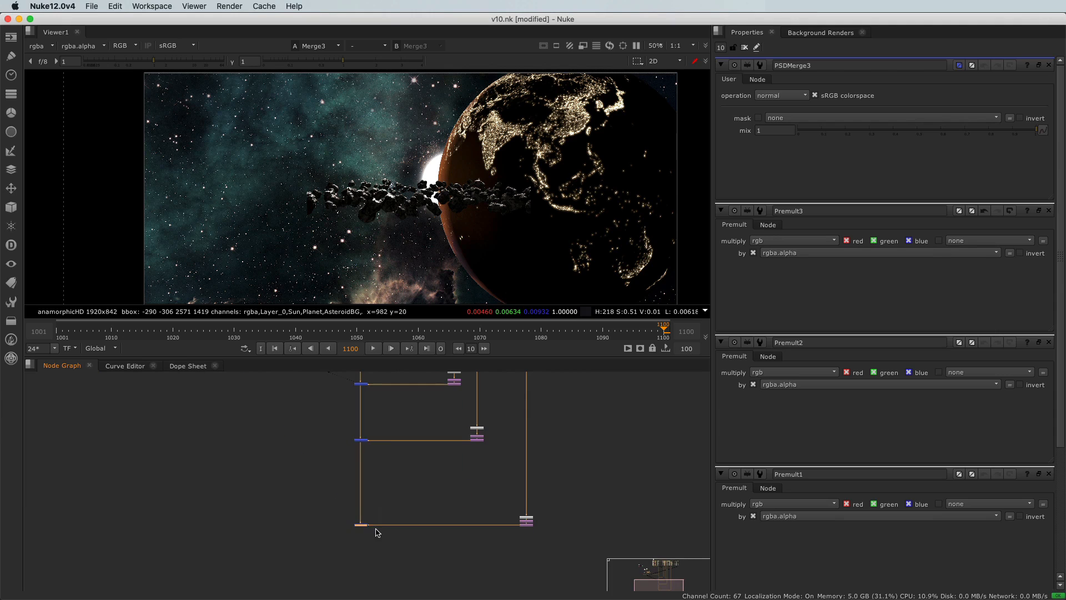
View the output of Merge5 and examine the edges of the foreground asteroids over the background
key("1")
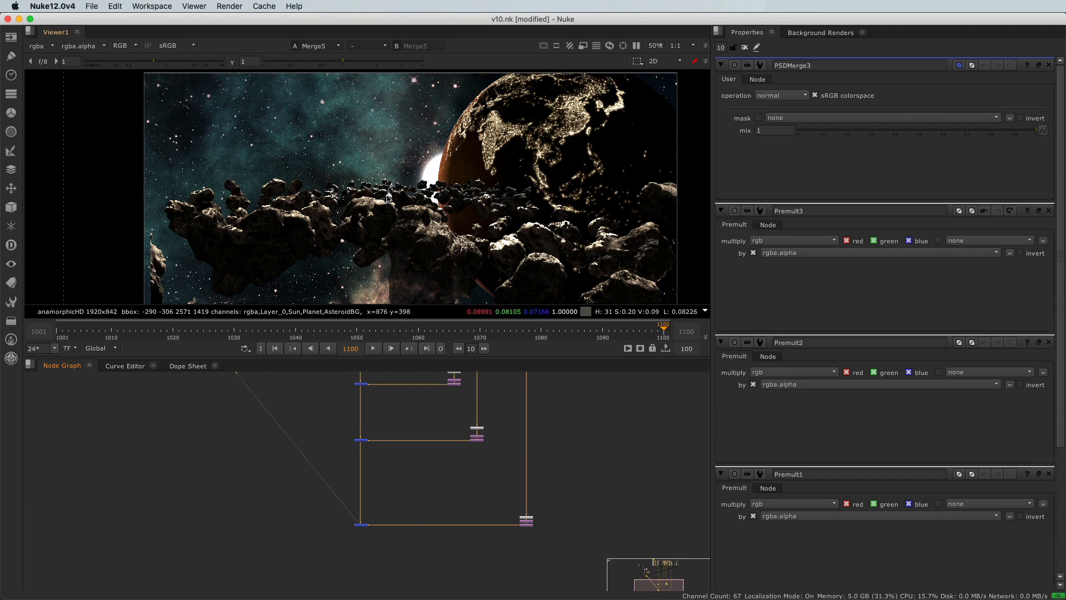
scroll(388, 199, "down", 2)
scroll(291, 266, "up", 3)
scroll(169, 233, "up", 2)
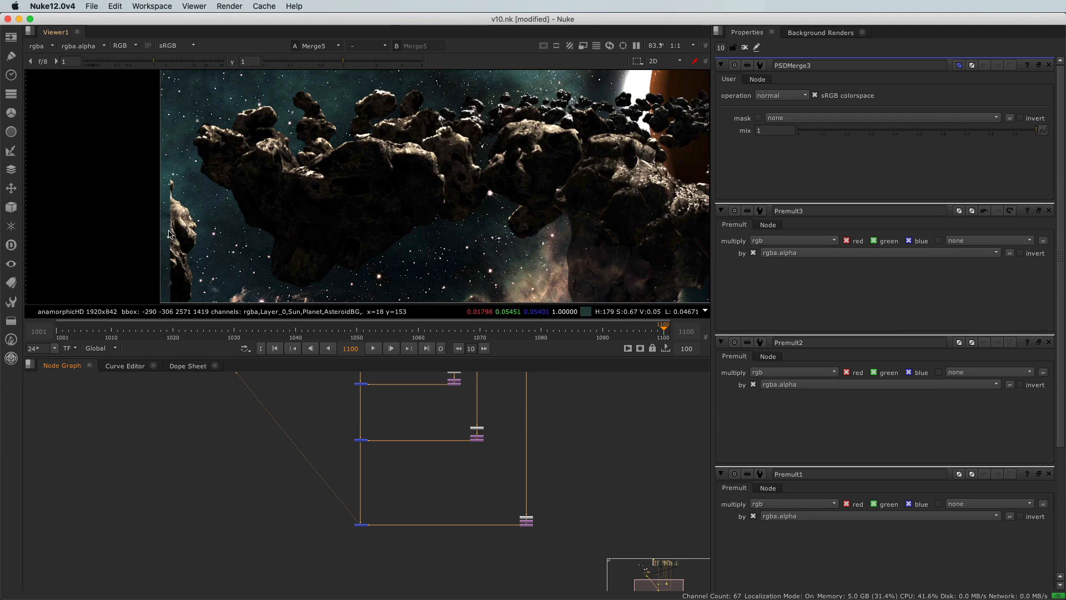
scroll(249, 239, "down", 1)
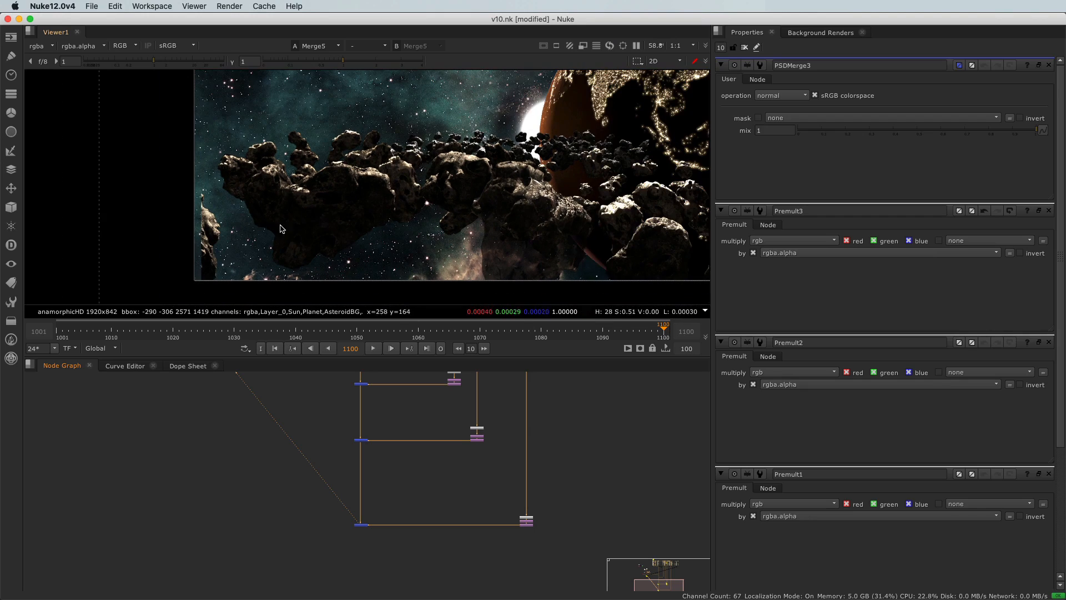
scroll(305, 247, "down", 1)
scroll(327, 230, "down", 2)
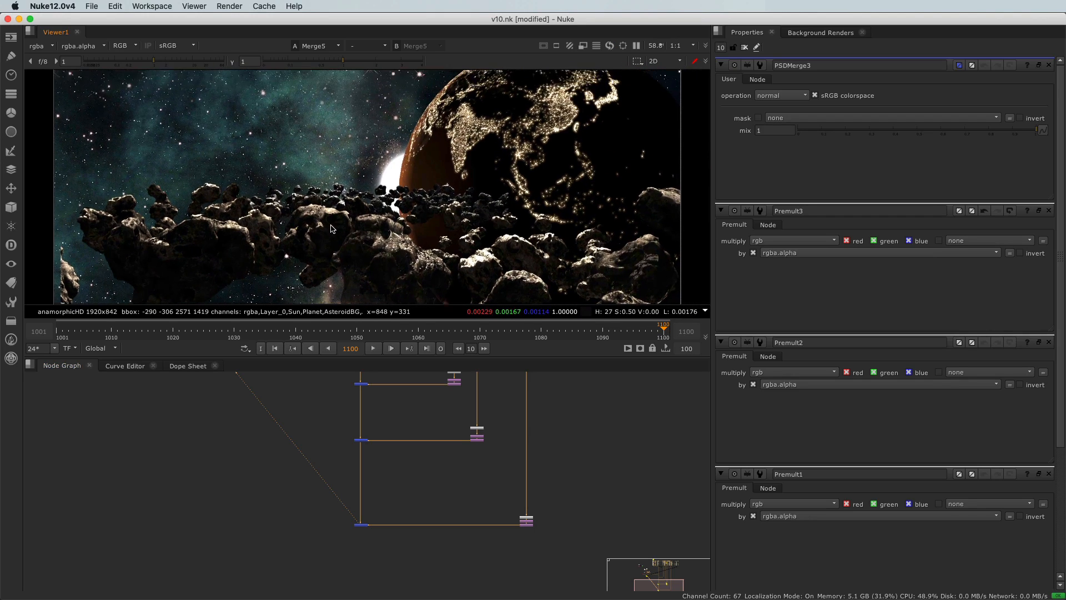
scroll(395, 441, "down", 2)
Disable and re-enable the Premult6 node repeatedly to compare the composite with and without premultiplication
scroll(467, 483, "up", 3)
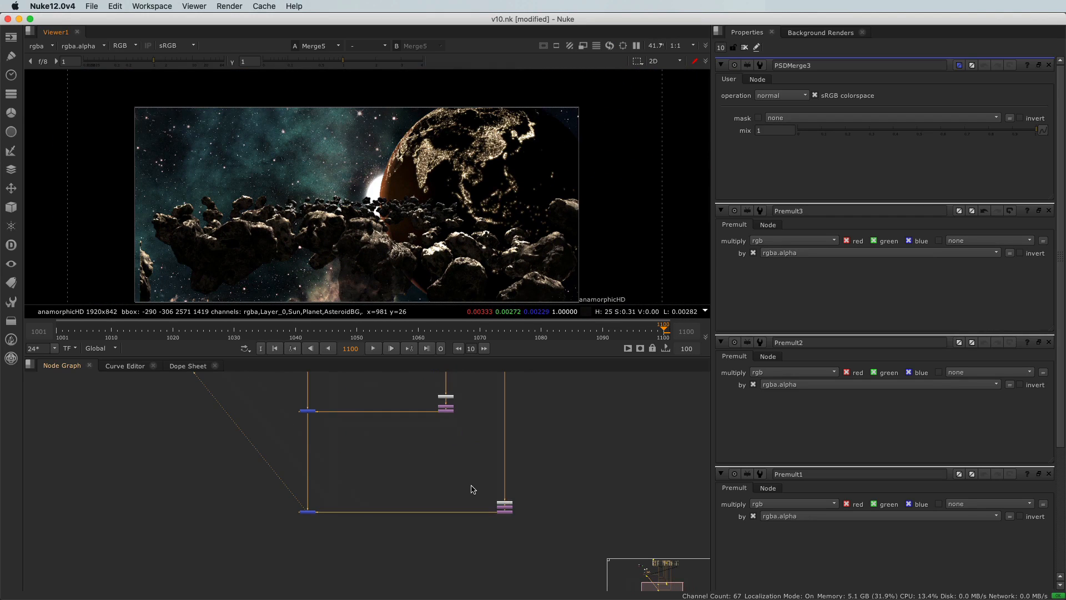
scroll(416, 477, "down", 3)
scroll(477, 508, "up", 5)
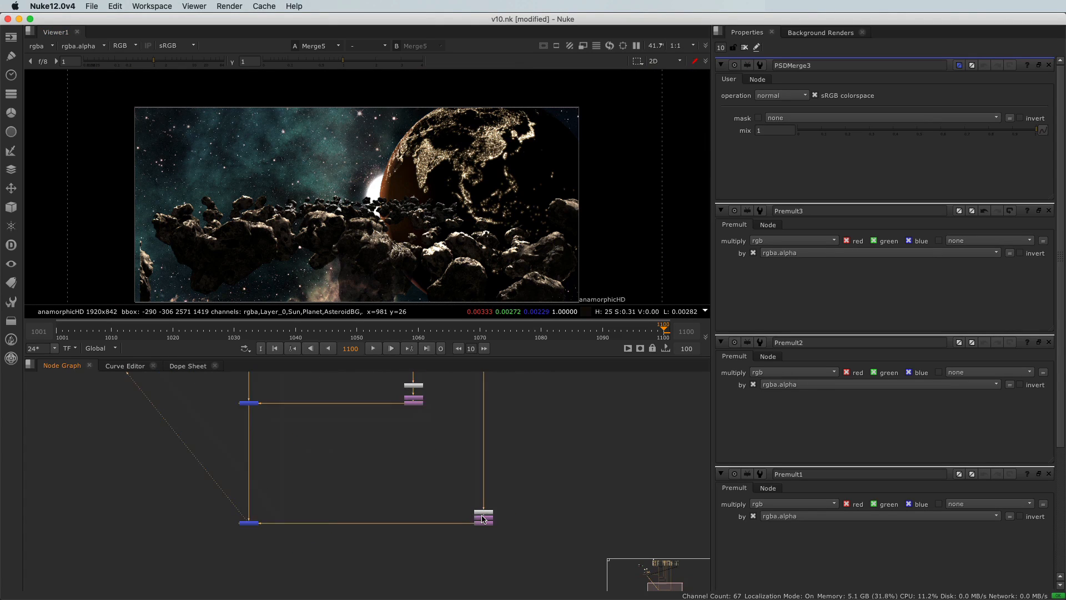
left_click(485, 510)
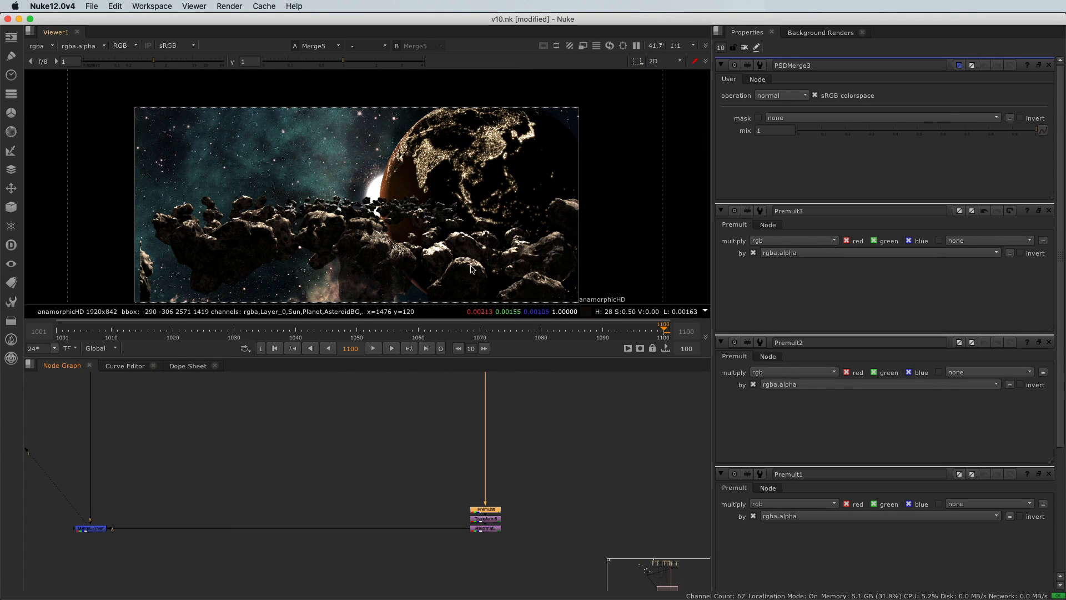
key("d")
scroll(498, 519, "up", 5)
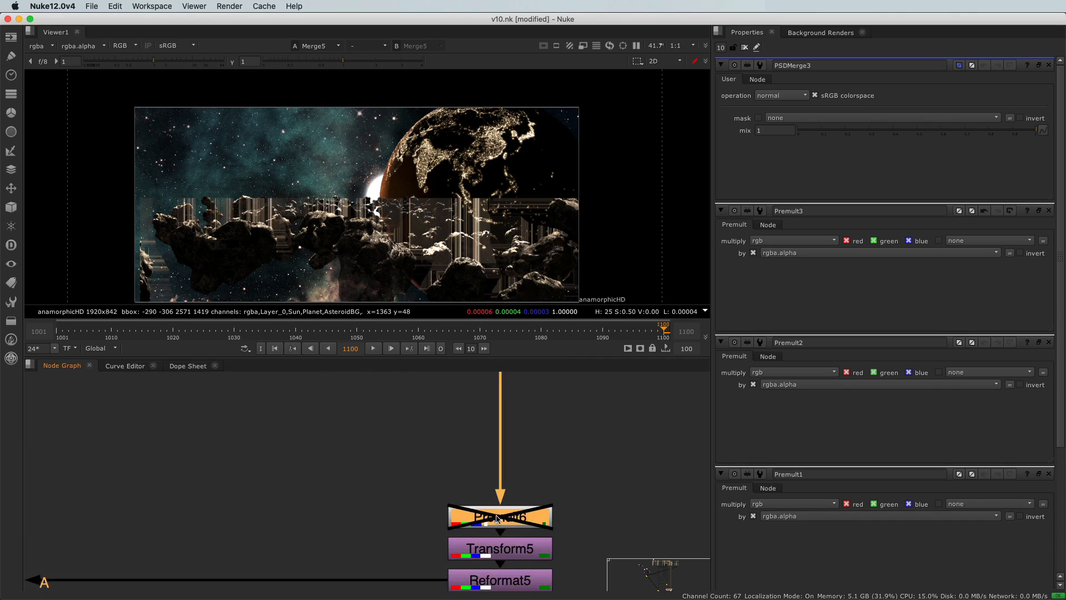
scroll(498, 519, "up", 2)
key("d")
key("d")
key("d")
scroll(292, 475, "down", 7)
scroll(277, 499, "down", 8)
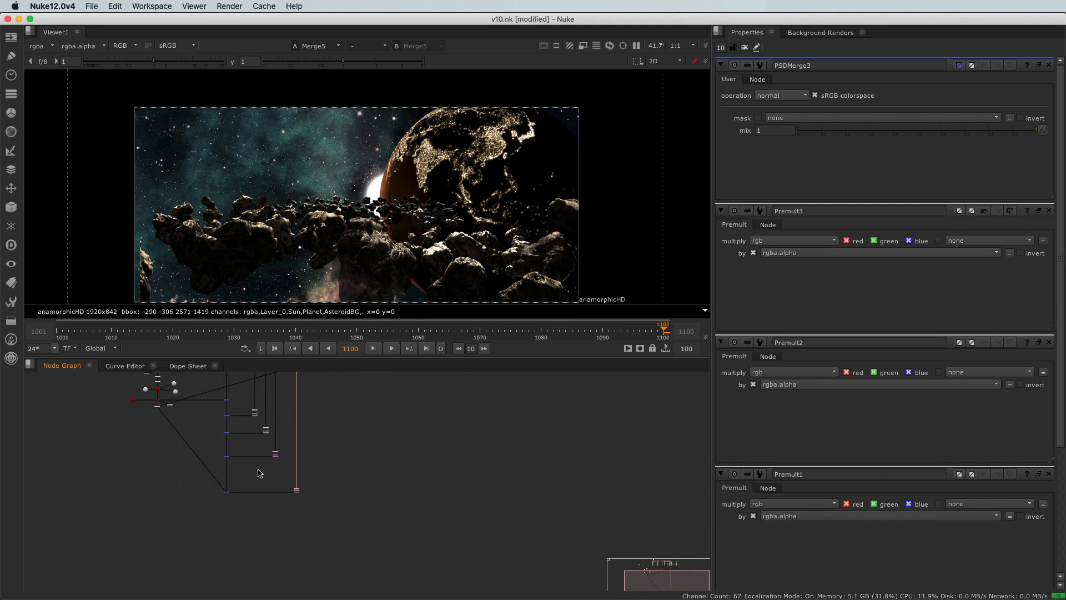
scroll(289, 493, "up", 6)
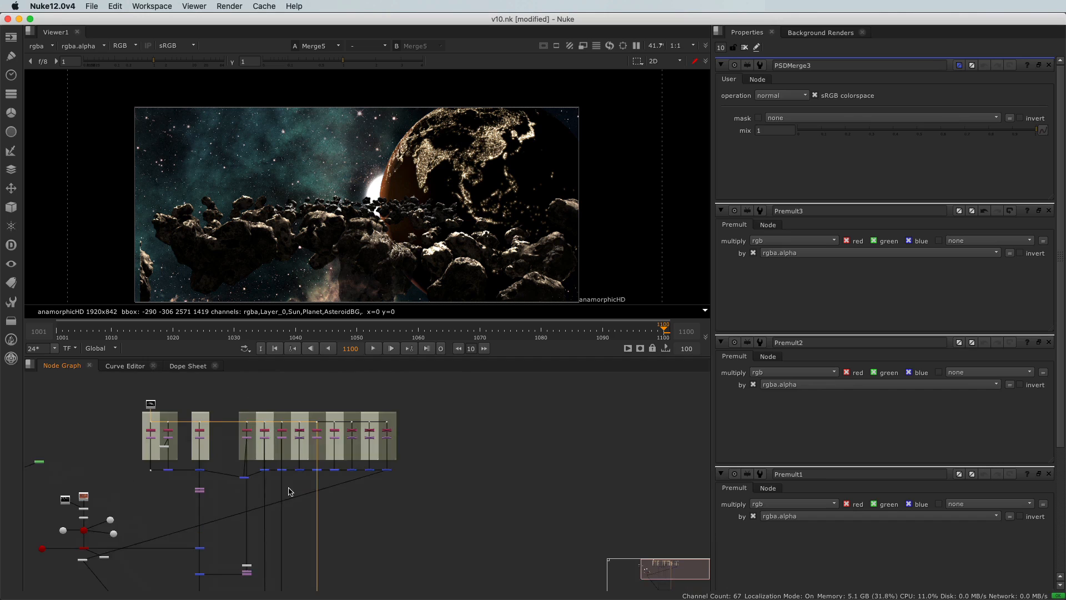
scroll(297, 506, "down", 4)
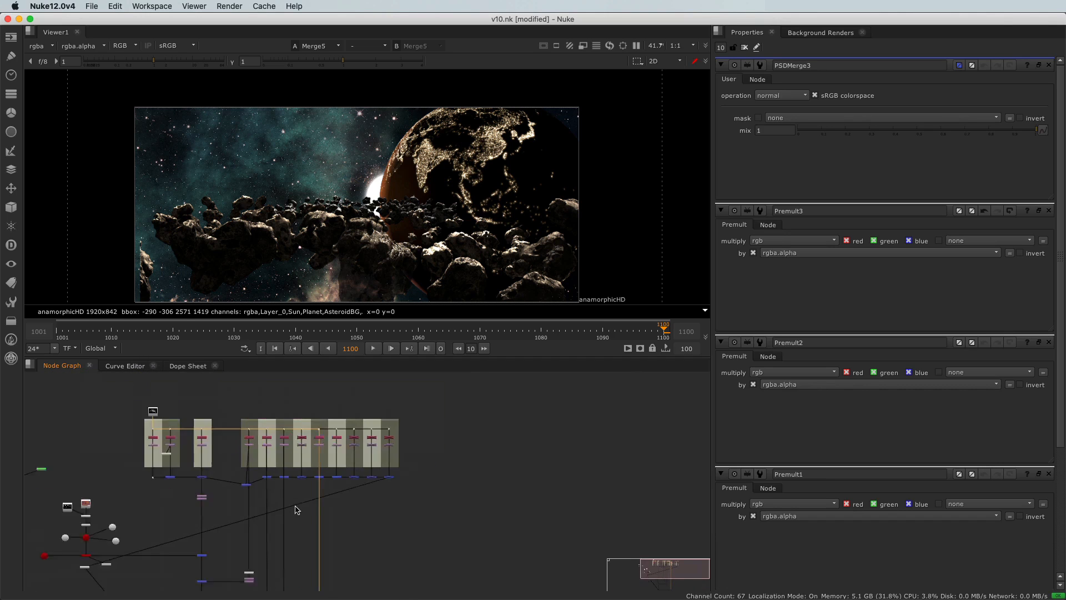
middle_click_drag(297, 543, 421, 508)
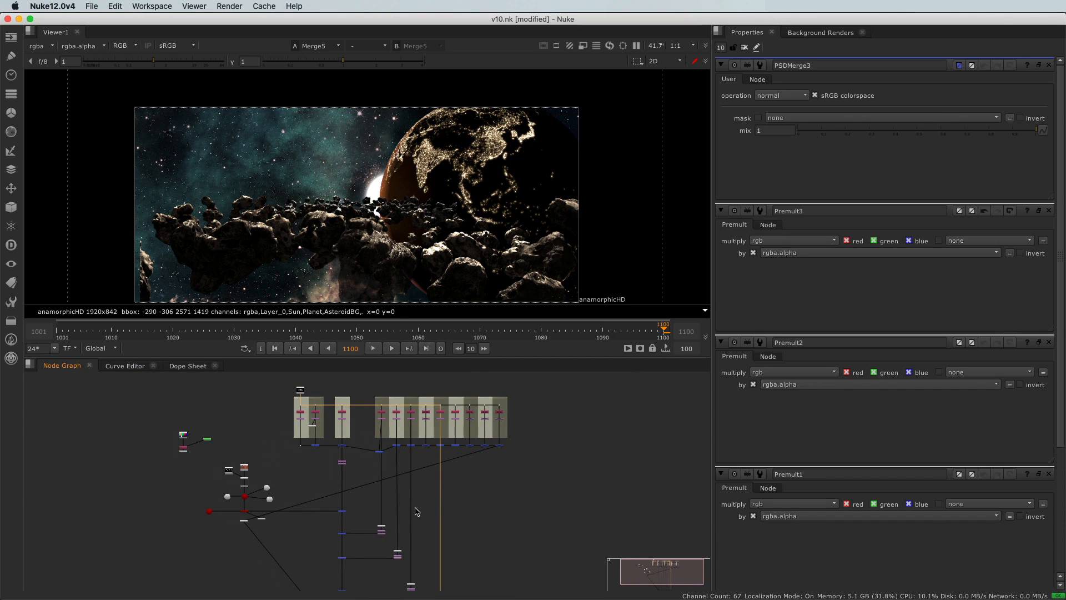